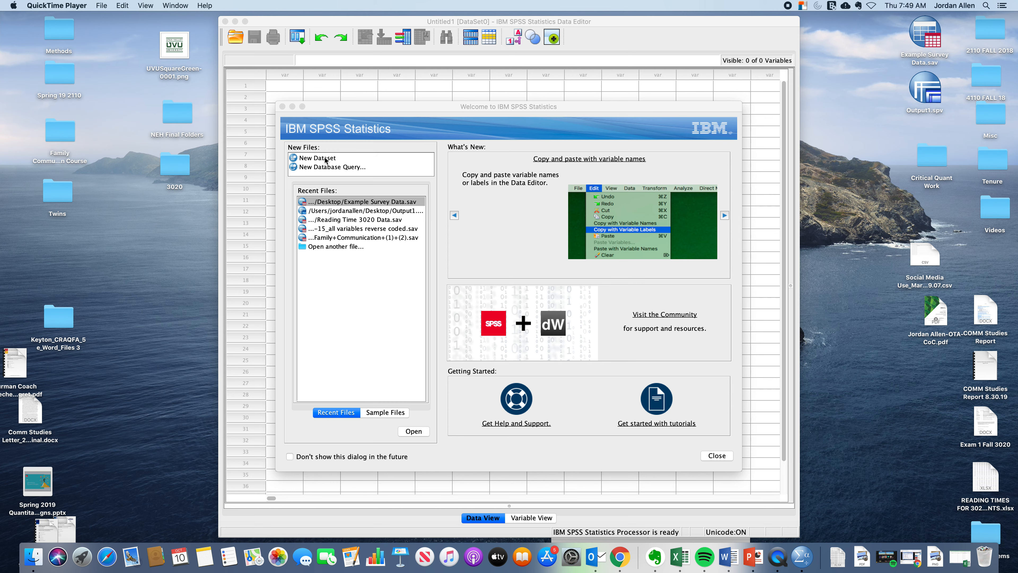
# Step: Create a new dataset, bring up the Social Media Use Excel spreadsheet, and move the data editor aside so both are visible
pyautogui.doubleClick(325, 159)
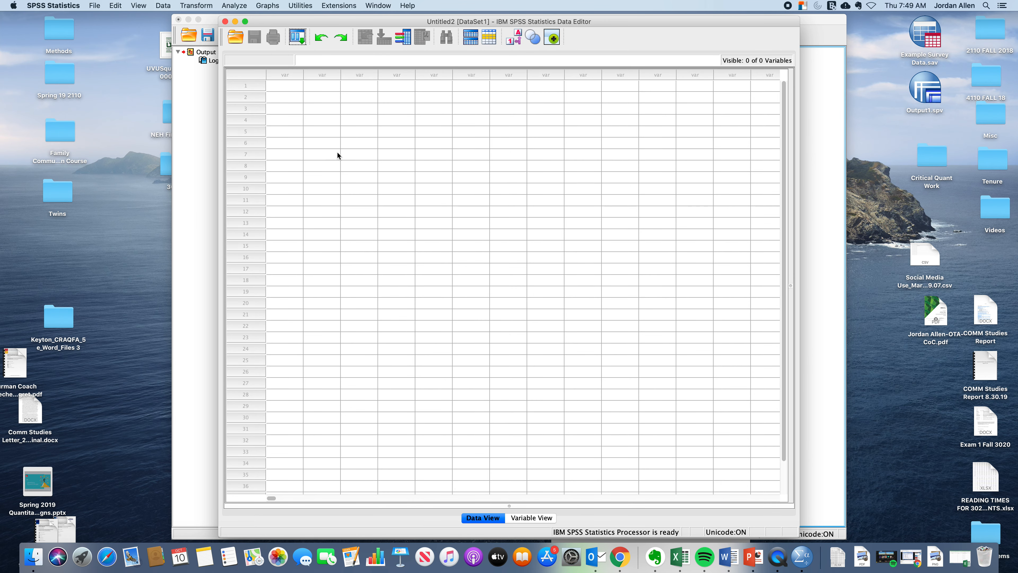
pyautogui.click(959, 557)
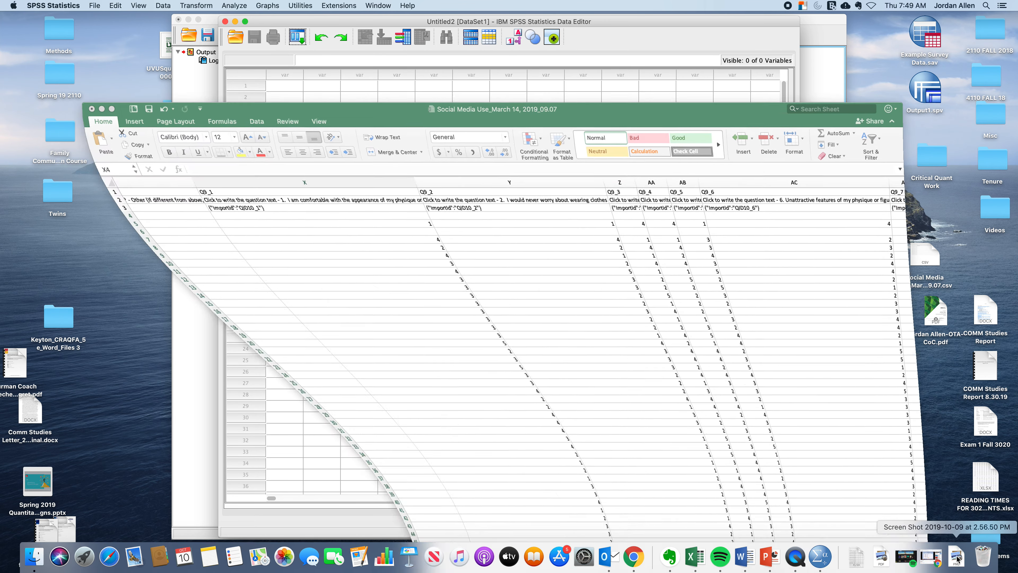
pyautogui.click(744, 25)
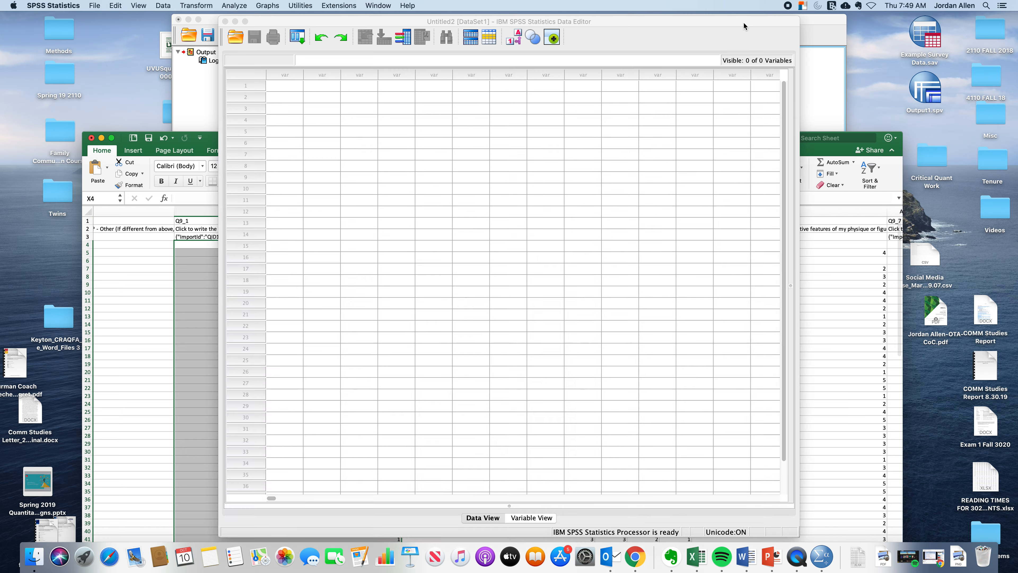
pyautogui.moveTo(744, 23); pyautogui.dragTo(830, 27)
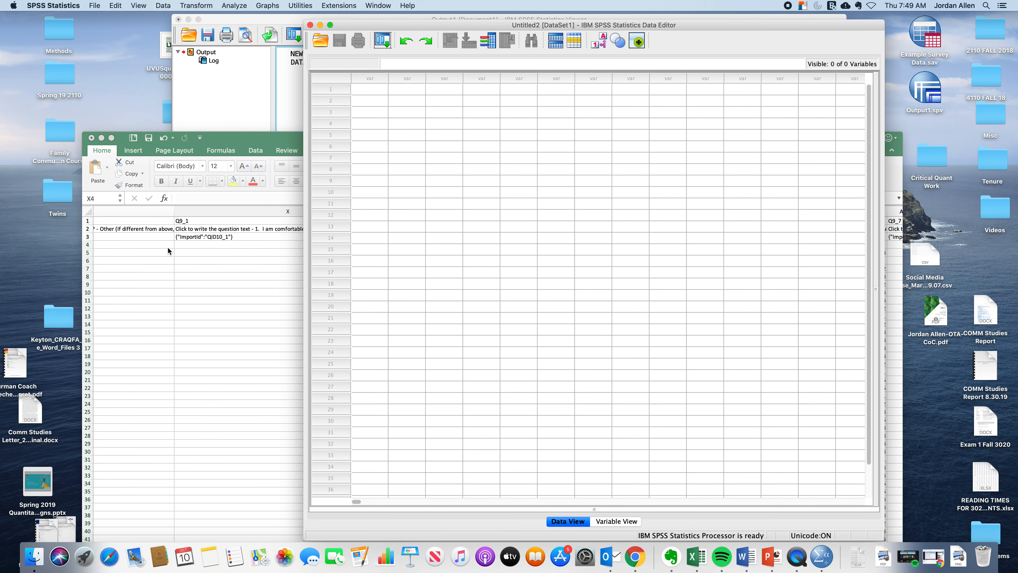
pyautogui.hscroll(-10, 224, 310)
pyautogui.hscroll(-10, 224, 310)
# Step: Look over the empty data grid, the output viewer and the variable definition sheet of the new dataset
pyautogui.click(367, 192)
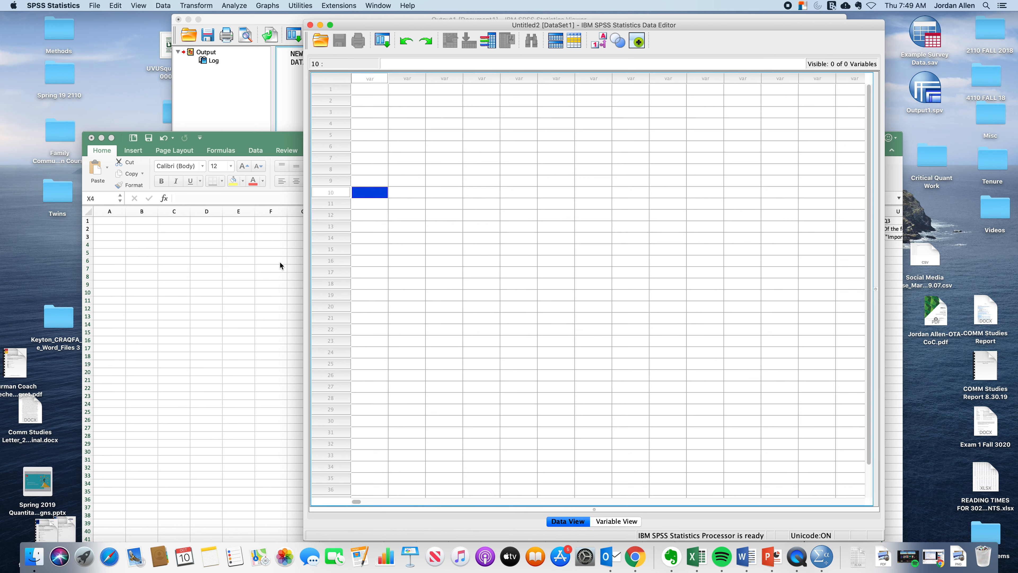
pyautogui.click(467, 115)
pyautogui.click(367, 90)
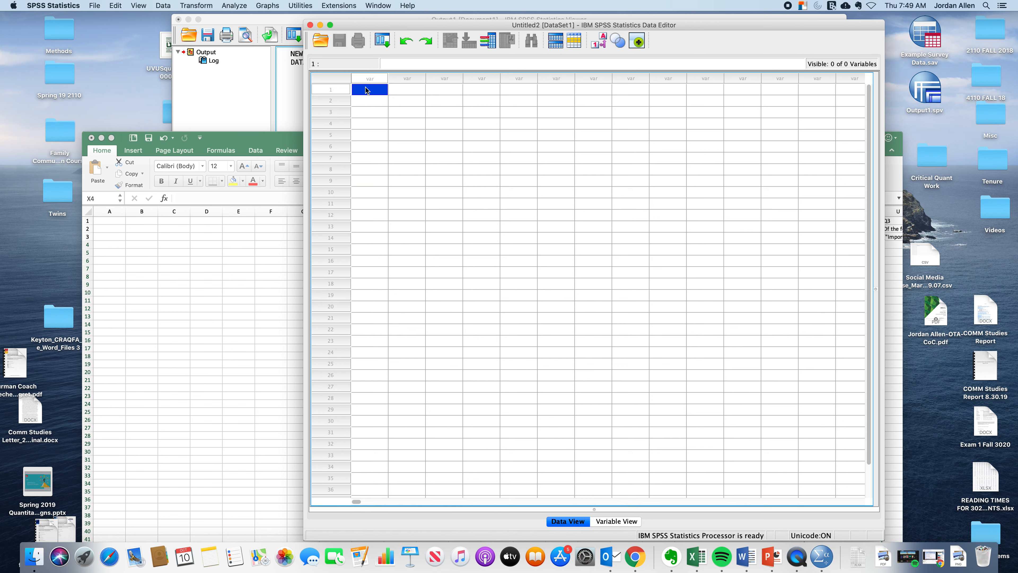
pyautogui.click(259, 86)
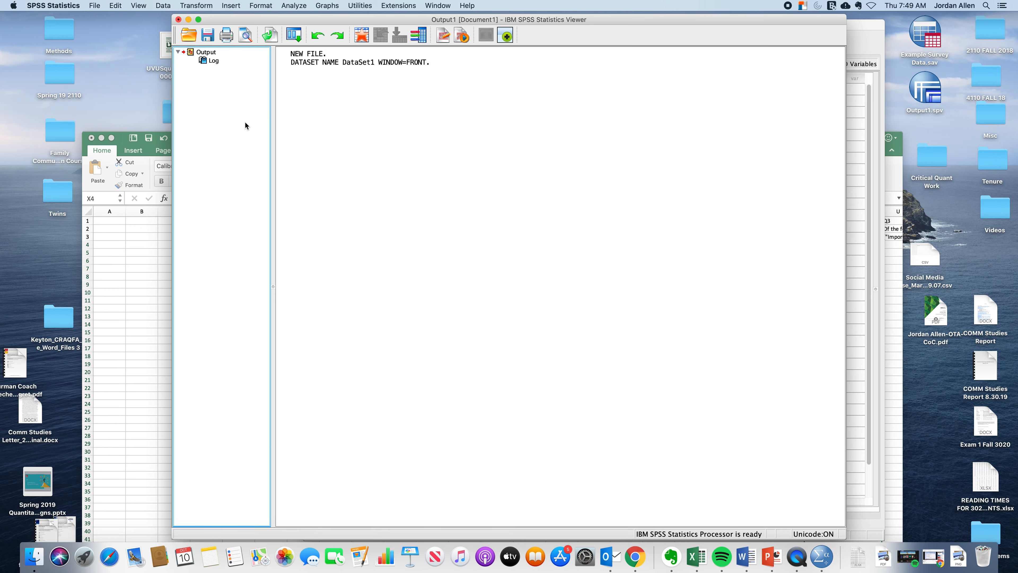
pyautogui.click(860, 100)
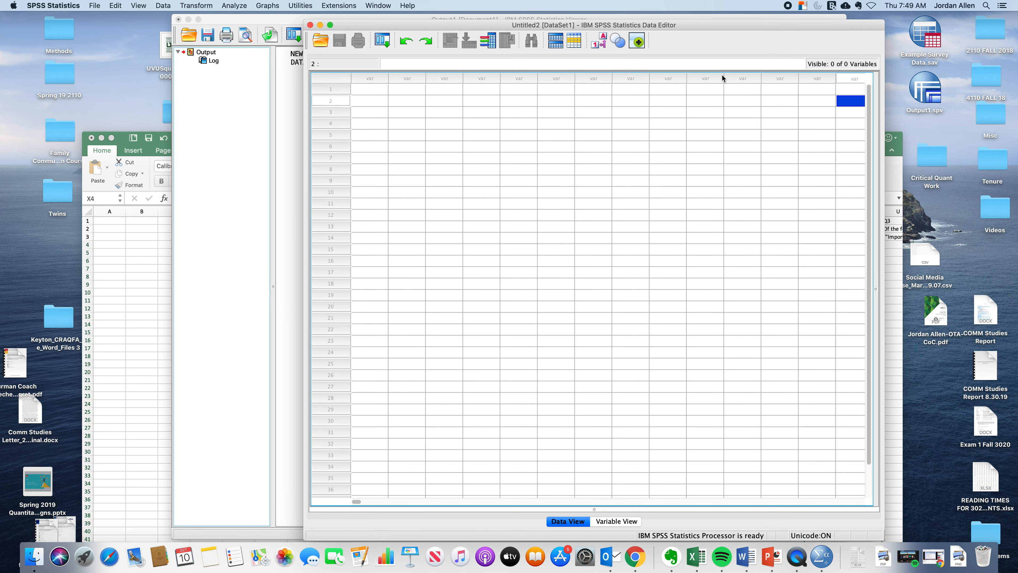
pyautogui.click(228, 147)
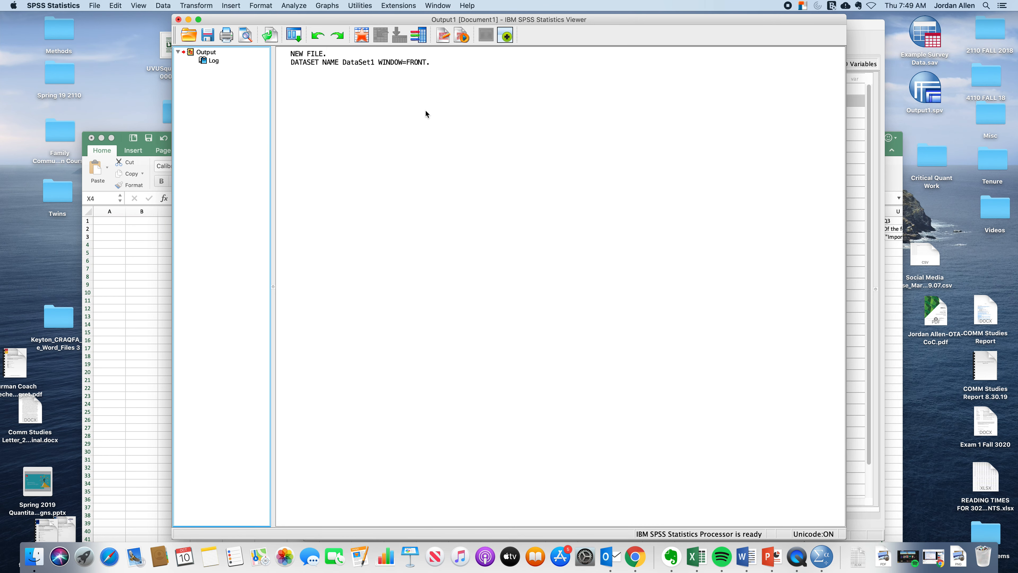
pyautogui.click(865, 141)
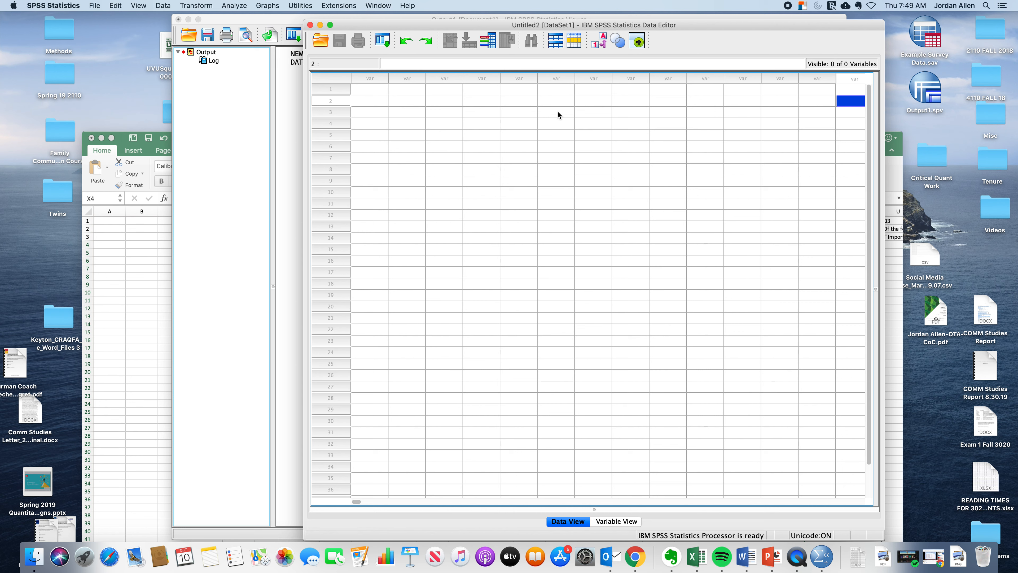
pyautogui.press('Left')
pyautogui.press('Left')
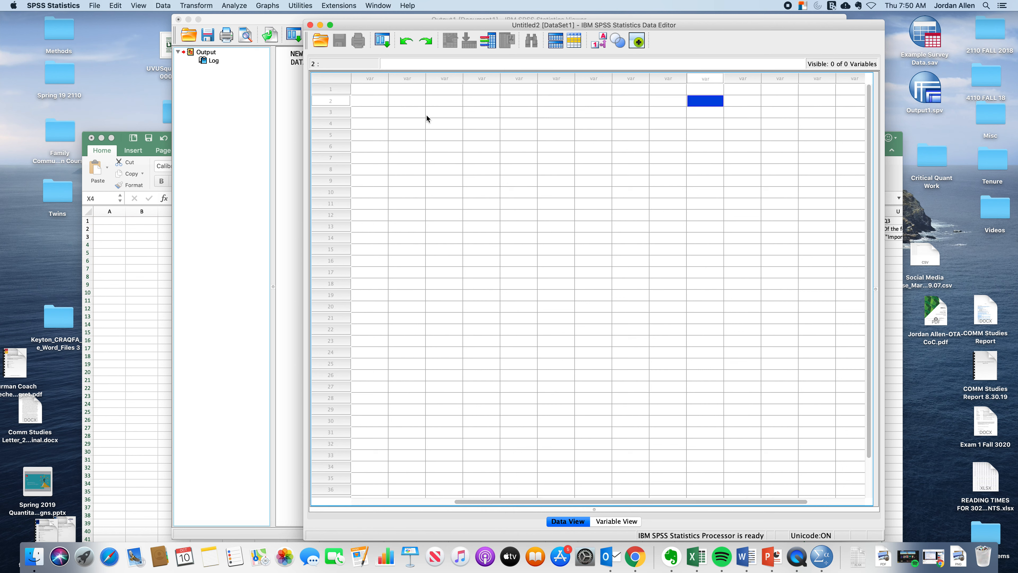
pyautogui.click(382, 92)
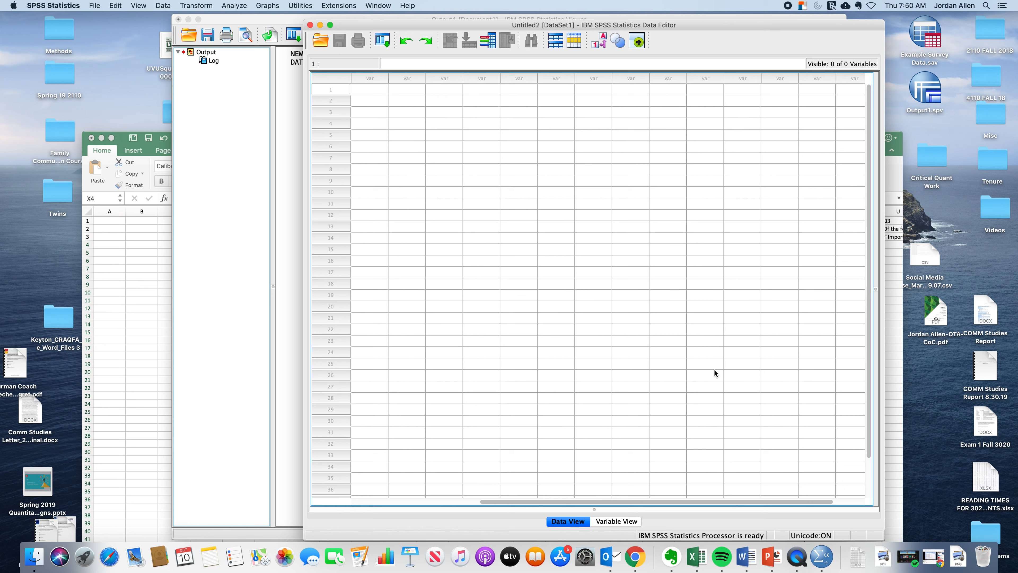
pyautogui.click(614, 522)
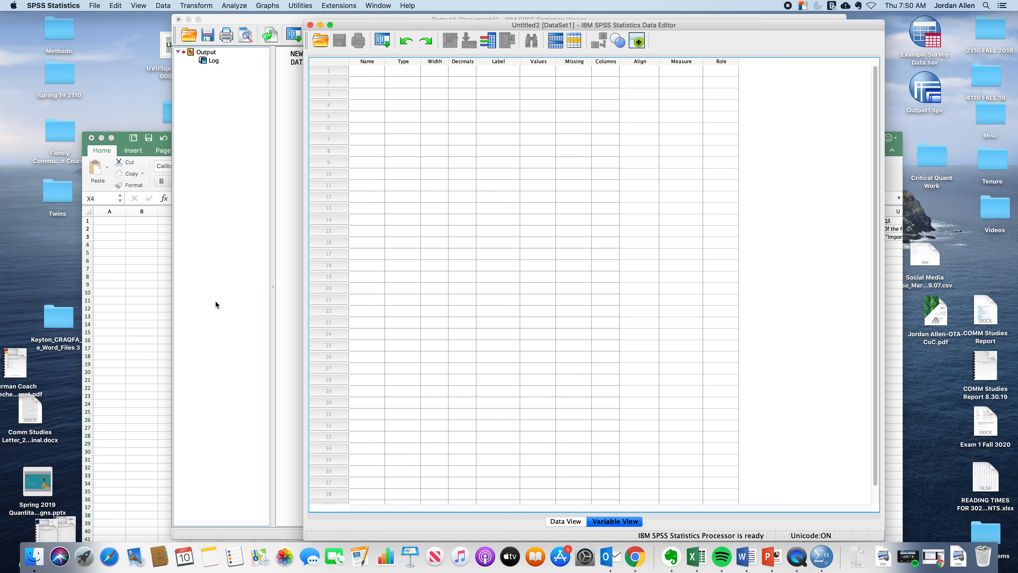
# Step: Switch to the Excel survey spreadsheet, widen column S to about 66.83, and select its "How old are you?" cell without replacing any data
pyautogui.click(137, 347)
pyautogui.hscroll(10, 260, 291)
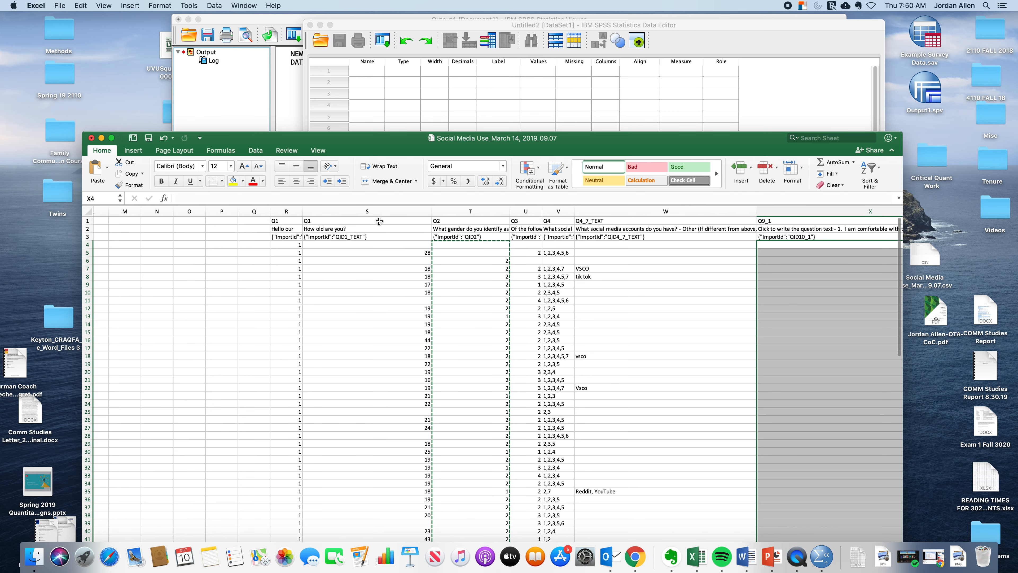
pyautogui.moveTo(431, 211); pyautogui.dragTo(504, 208)
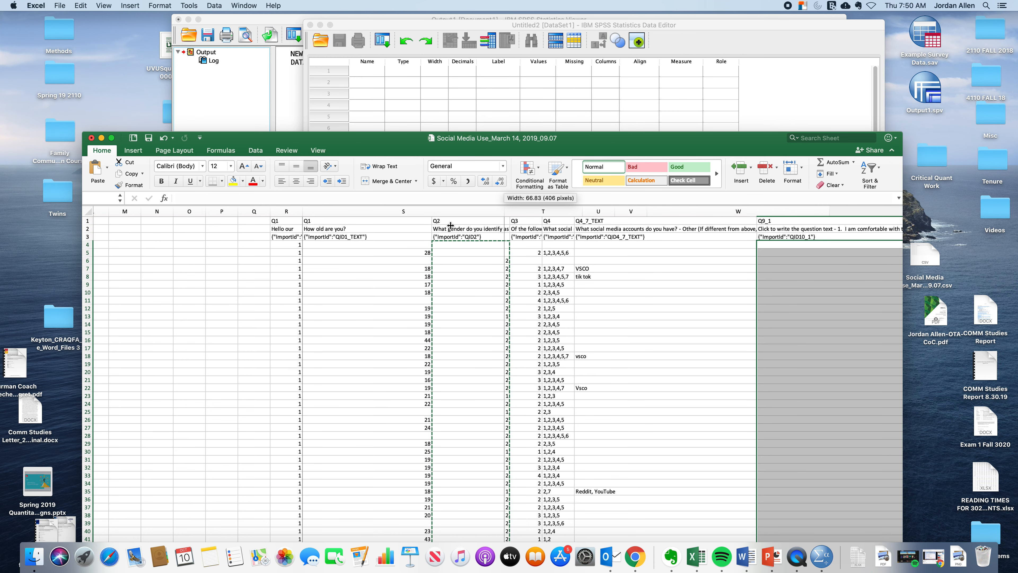
pyautogui.click(413, 237)
pyautogui.moveTo(413, 236); pyautogui.dragTo(387, 229)
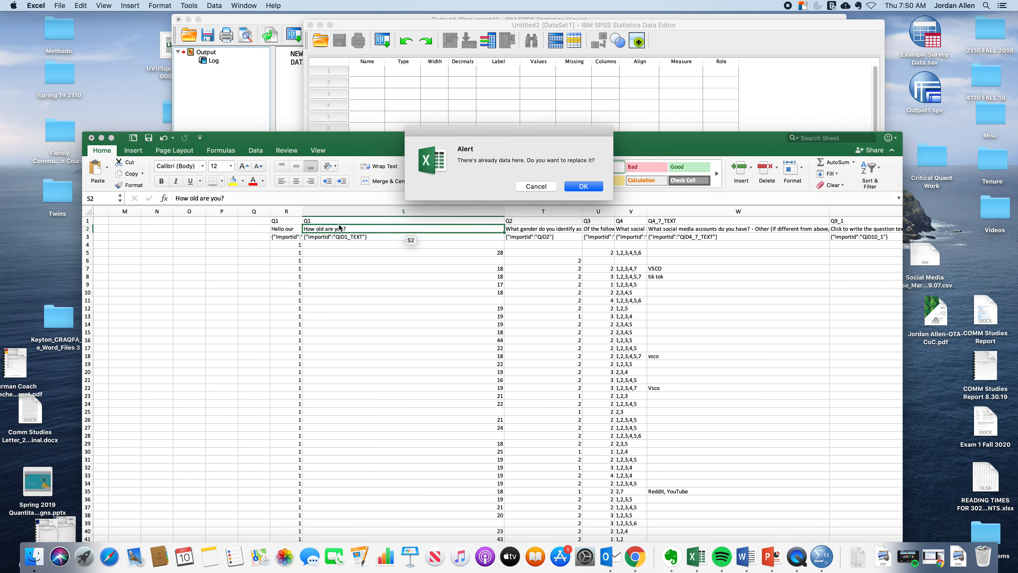
pyautogui.click(542, 192)
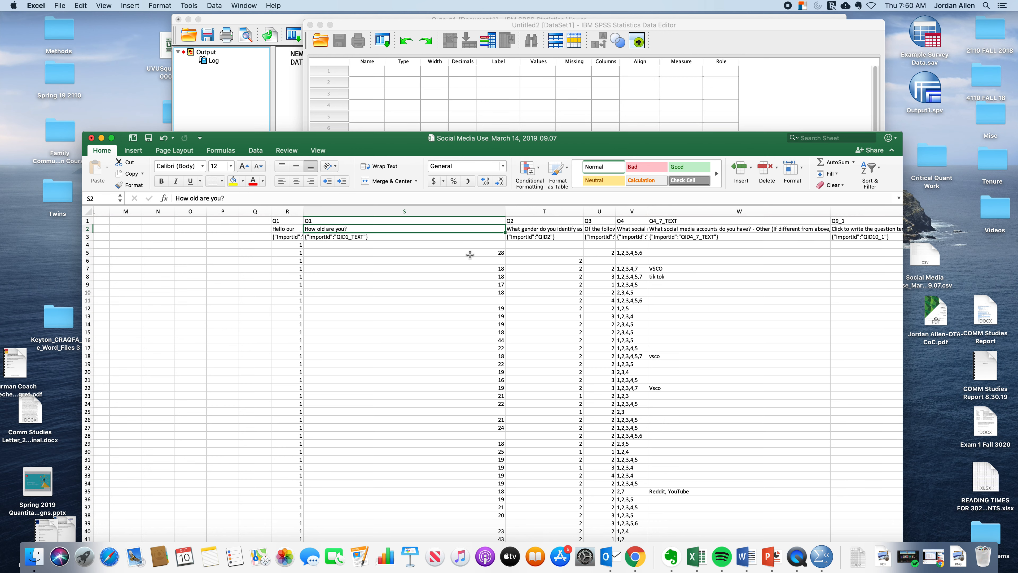
# Step: Return to the SPSS data editor and name the first variable AGE_Participants in the variable definitions
pyautogui.click(410, 108)
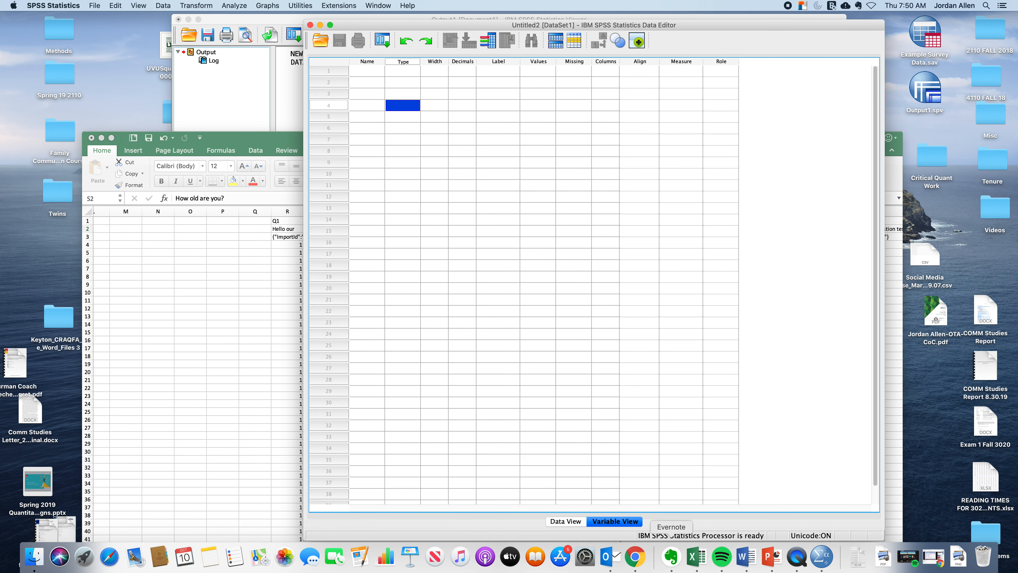
pyautogui.click(568, 521)
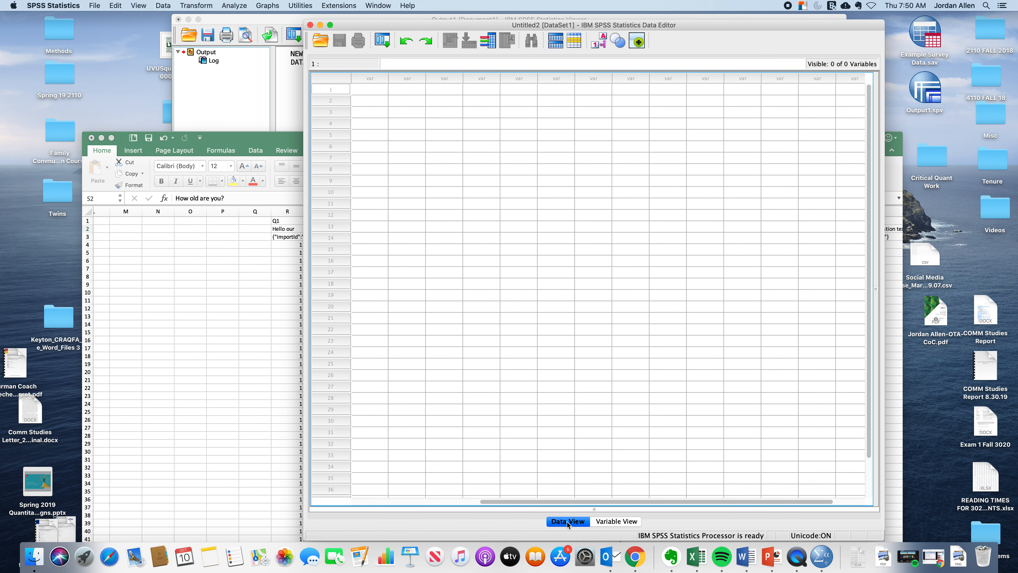
pyautogui.click(624, 524)
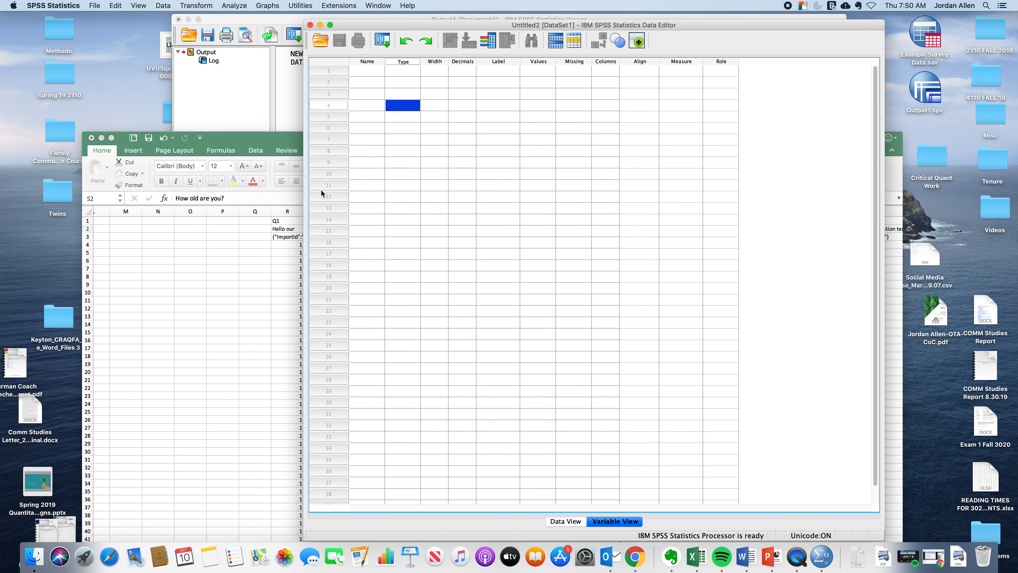
pyautogui.click(369, 72)
pyautogui.click(369, 71)
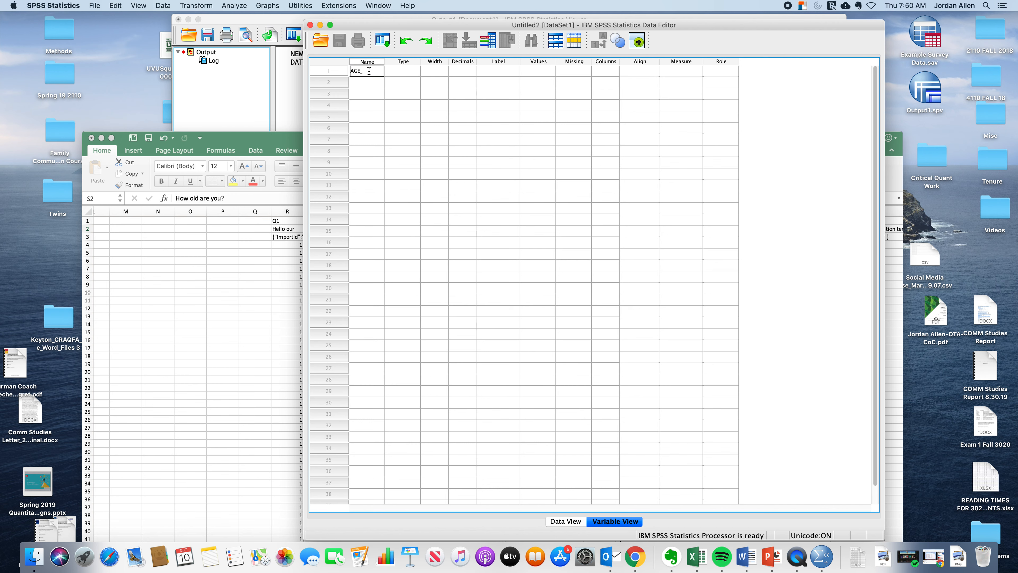
pyautogui.write('AGE_Participants')
pyautogui.press('Return')
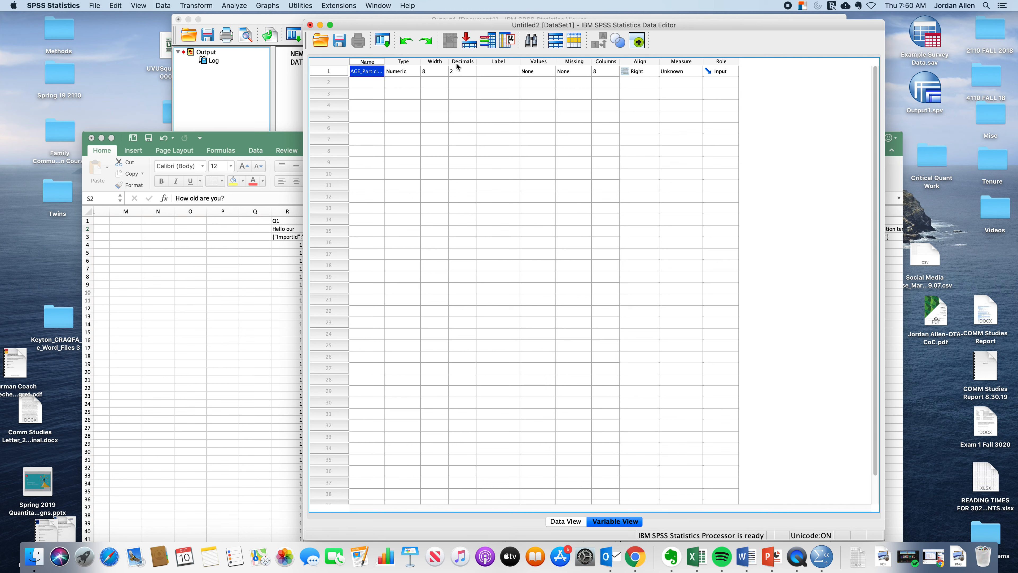
# Step: Give the AGE_Participants variable the label "Age of Particpants"
pyautogui.click(497, 72)
pyautogui.click(497, 72)
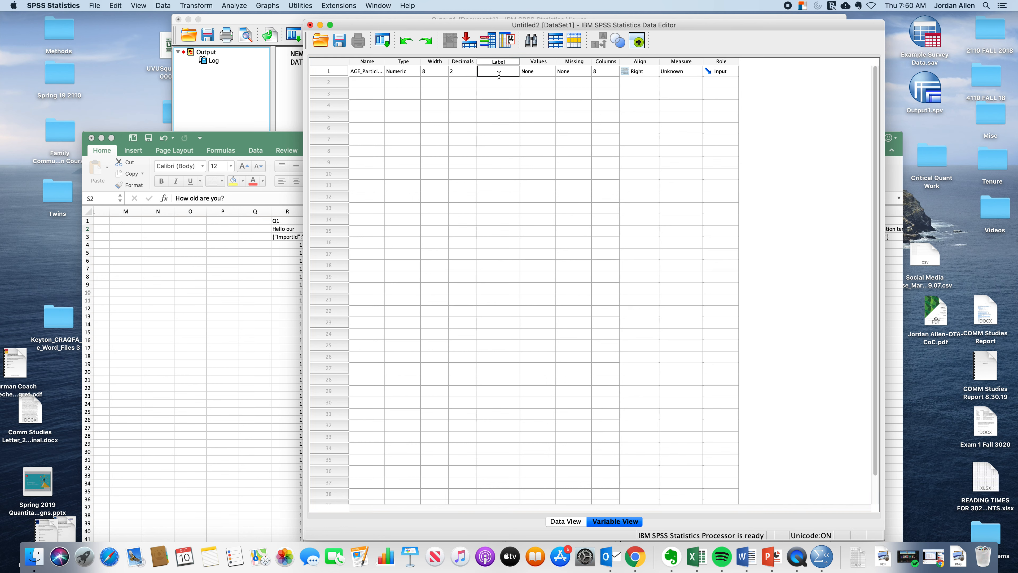
pyautogui.write('Age of Particpants')
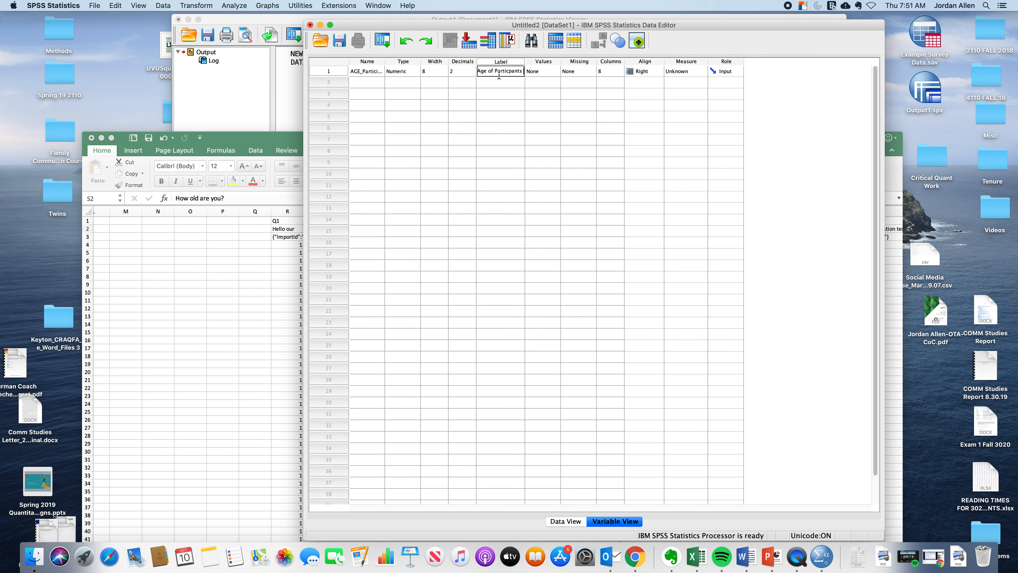
pyautogui.click(498, 127)
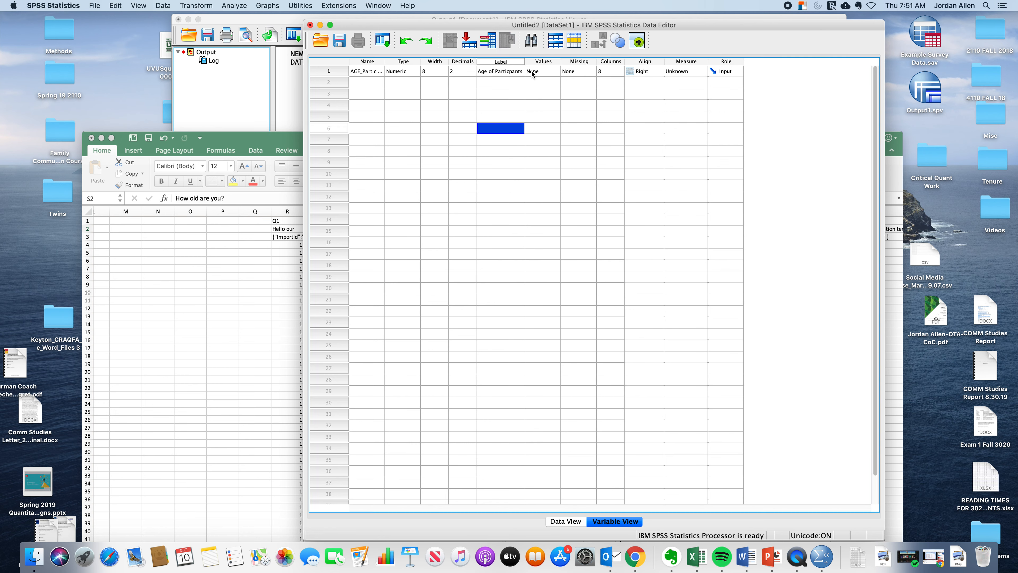
# Step: Set the measurement level of the AGE_Participants variable to Scale
pyautogui.click(544, 72)
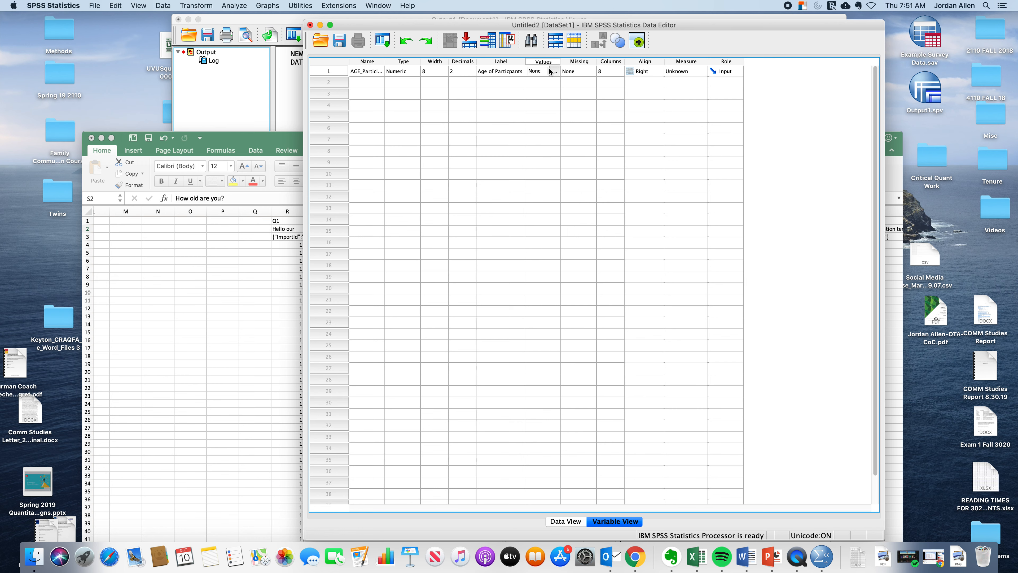
pyautogui.click(697, 72)
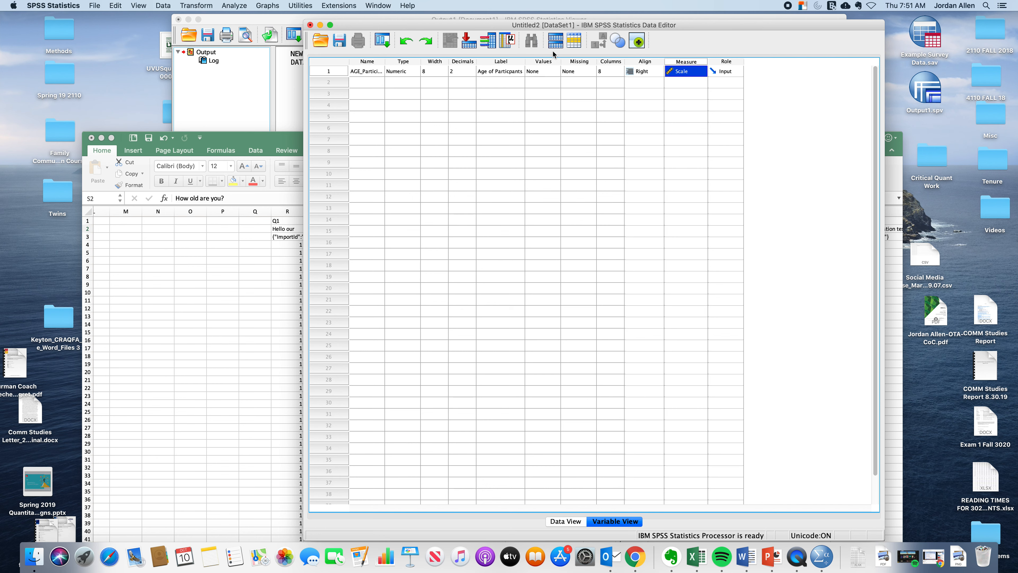
pyautogui.click(686, 73)
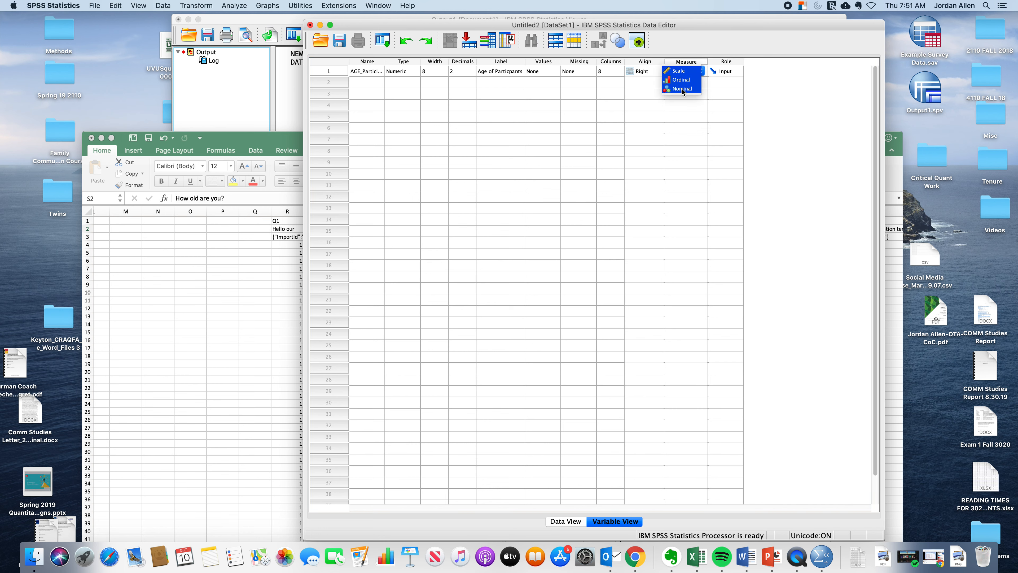
pyautogui.click(685, 73)
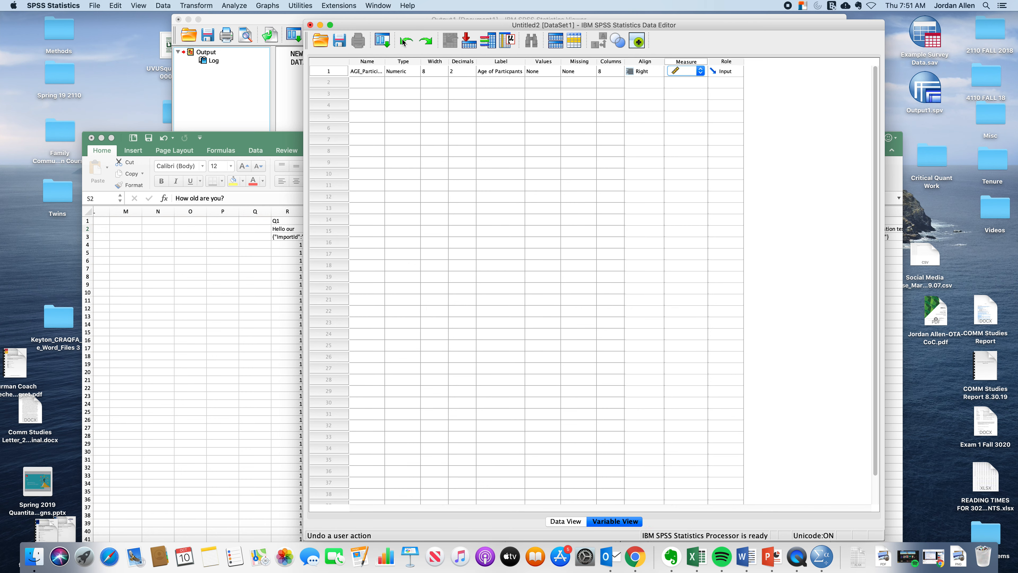
# Step: Compare the age variable's definition with the data grid, ending on the data grid
pyautogui.click(561, 521)
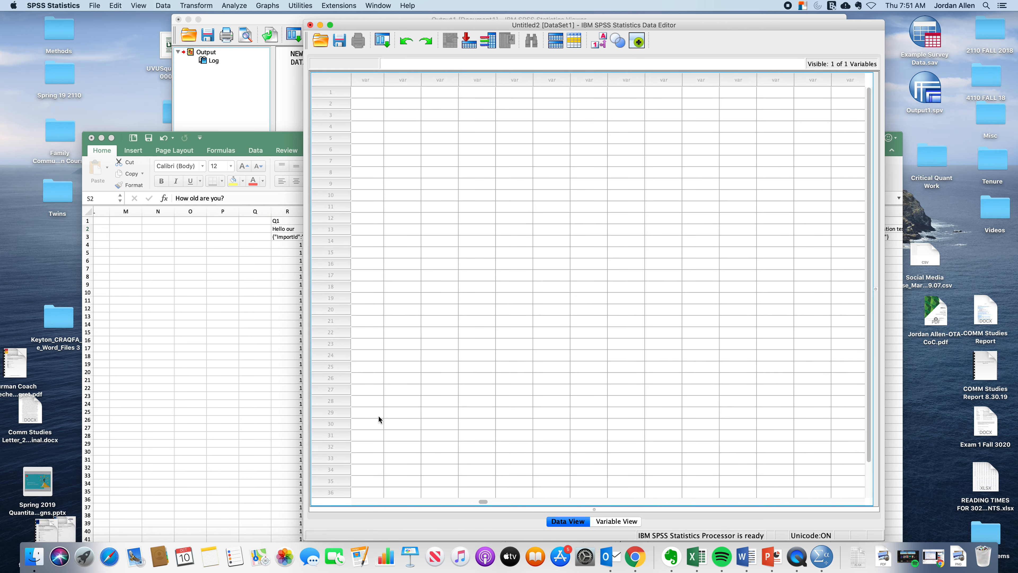
pyautogui.click(613, 521)
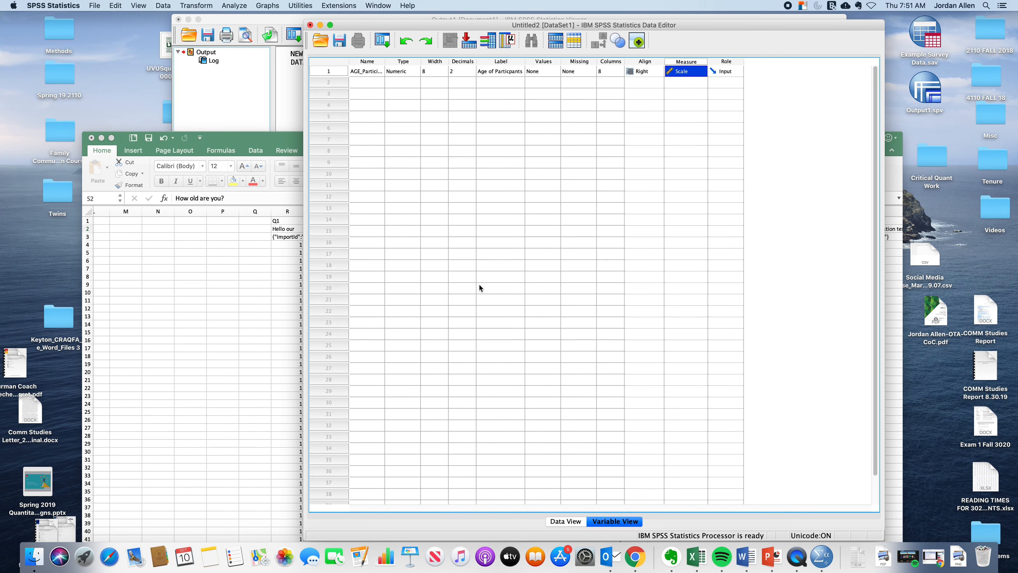
pyautogui.click(571, 522)
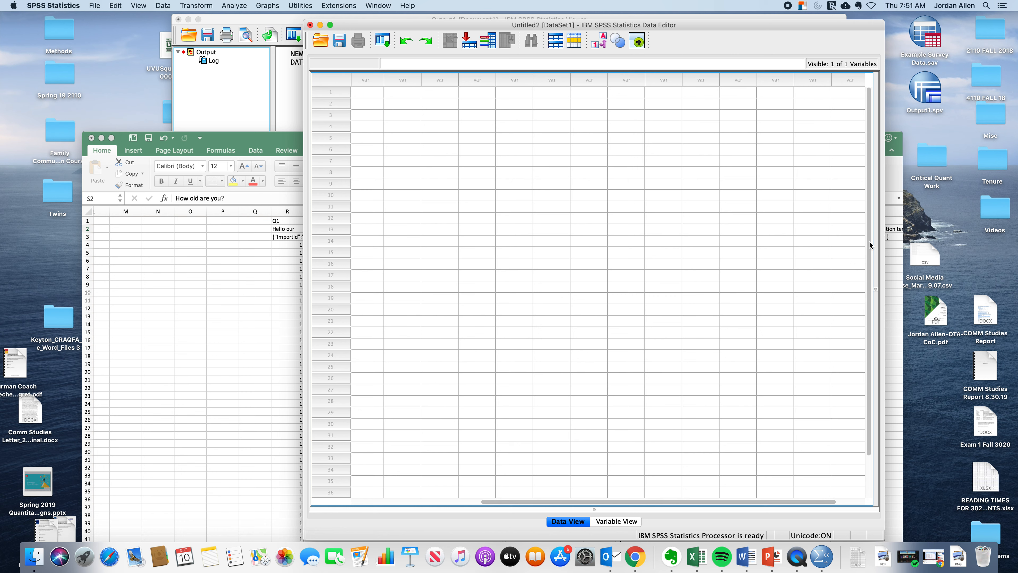
pyautogui.click(629, 524)
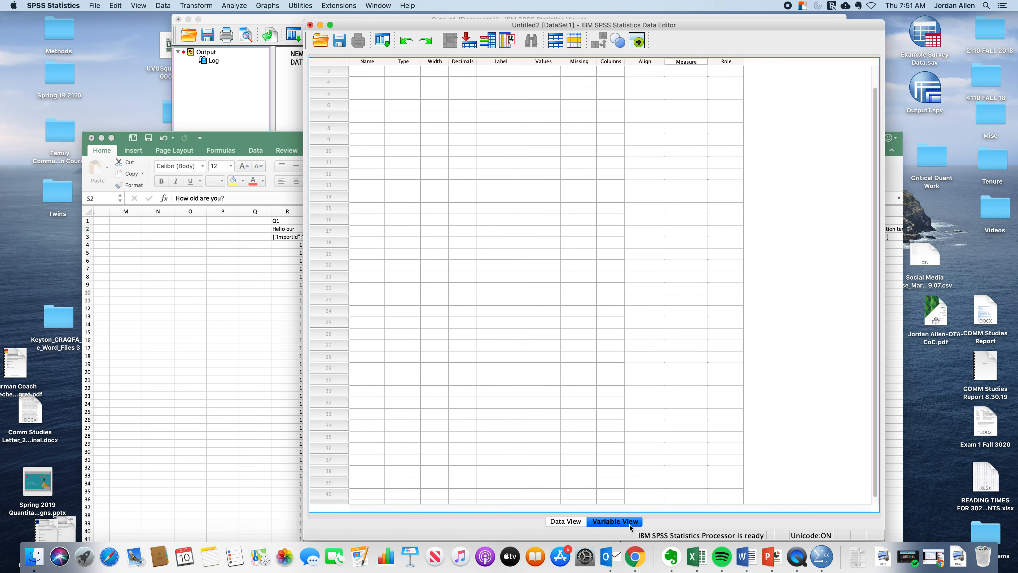
pyautogui.scroll(2, 509, 345)
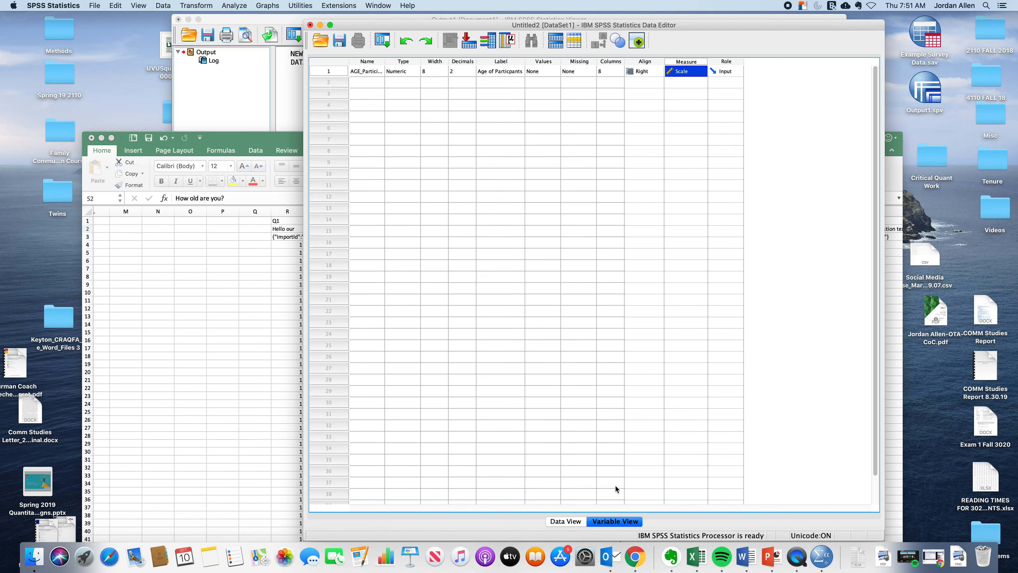
pyautogui.click(575, 522)
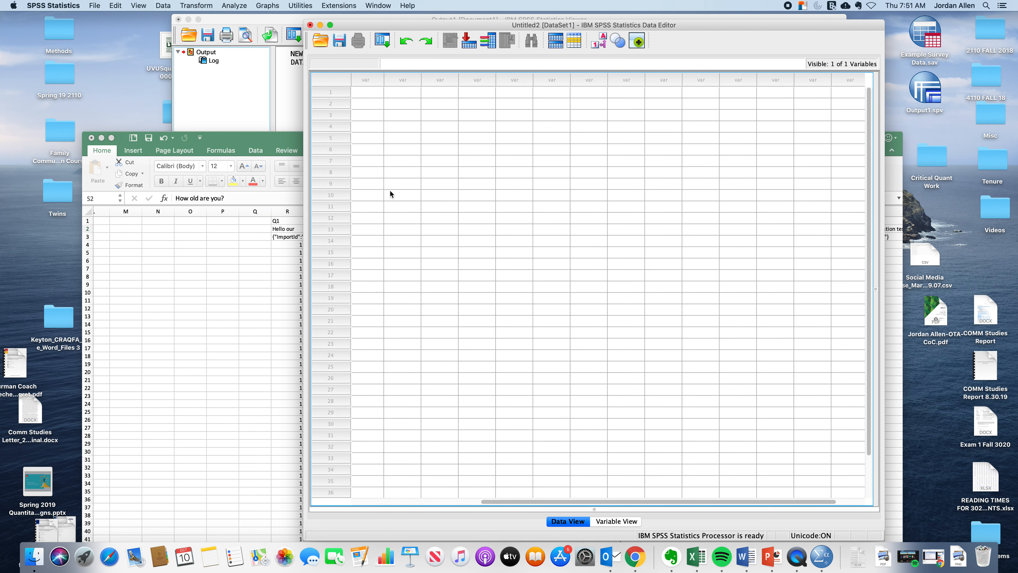
pyautogui.click(376, 150)
pyautogui.click(360, 94)
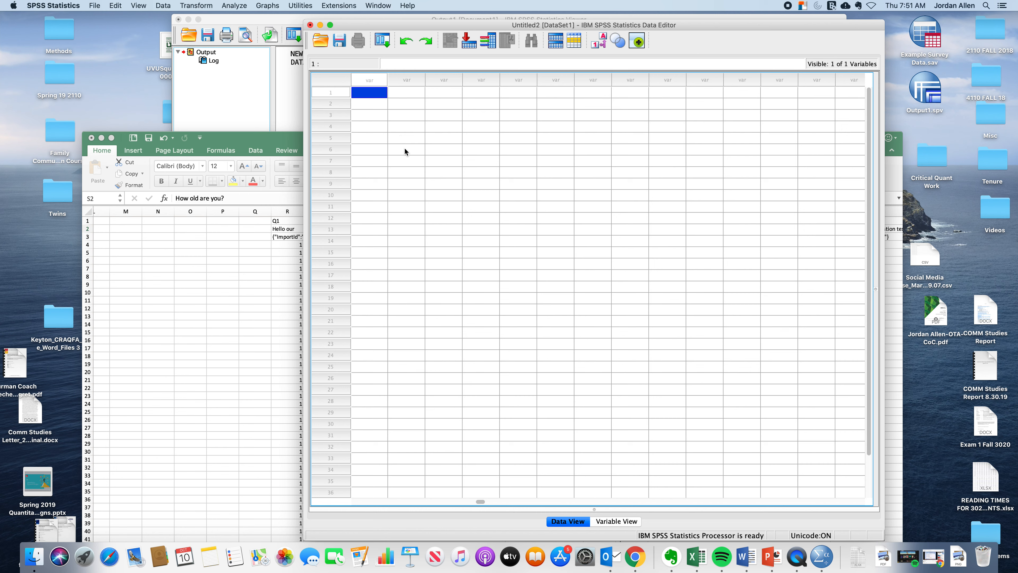
pyautogui.moveTo(377, 79); pyautogui.dragTo(377, 79)
pyautogui.click(368, 115)
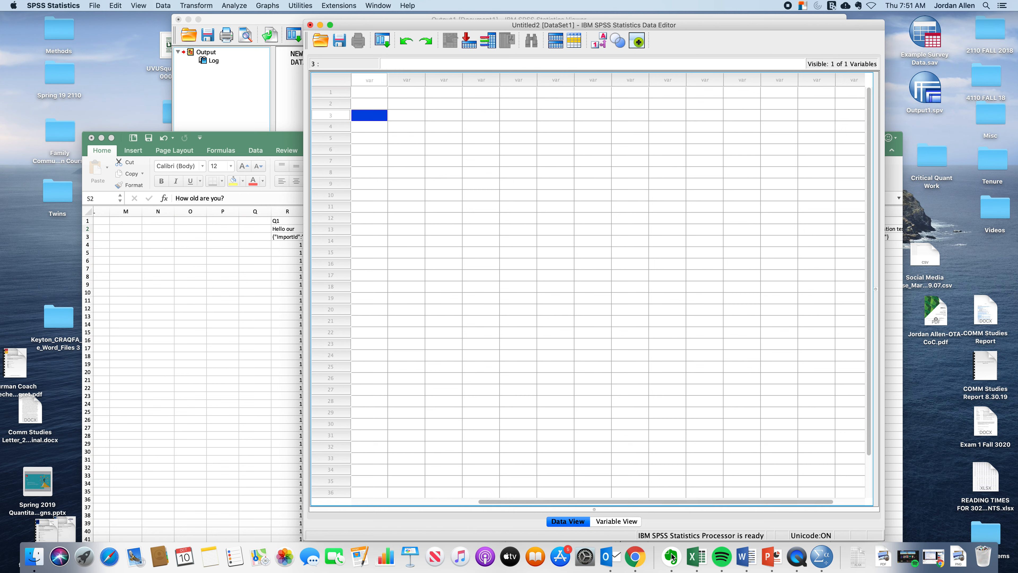
# Step: Go to the variable definitions and save the dataset on the Desktop as "Example SPSS File" in SPSS Statistics (*.sav) format
pyautogui.click(625, 522)
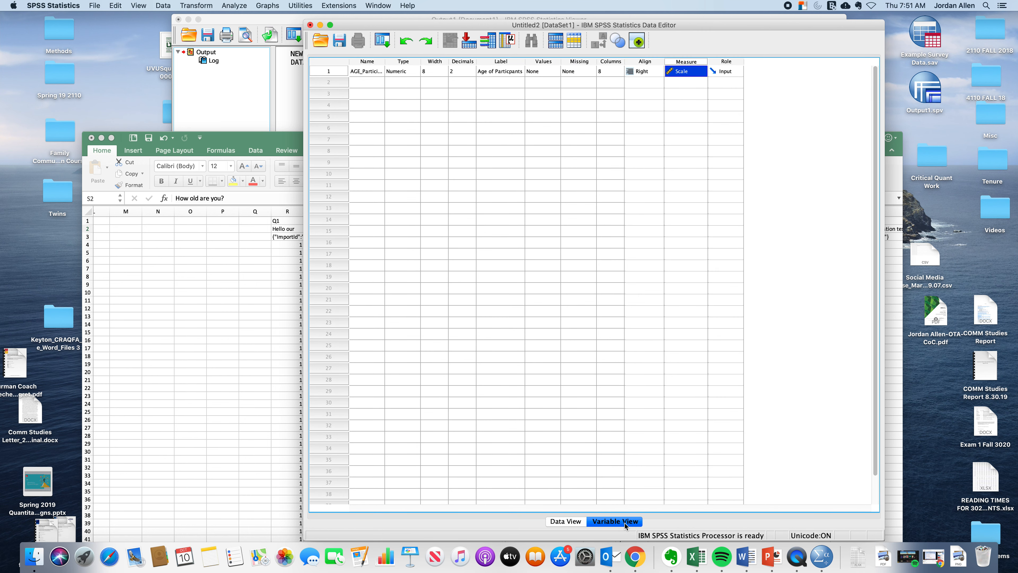
pyautogui.press('super+s')
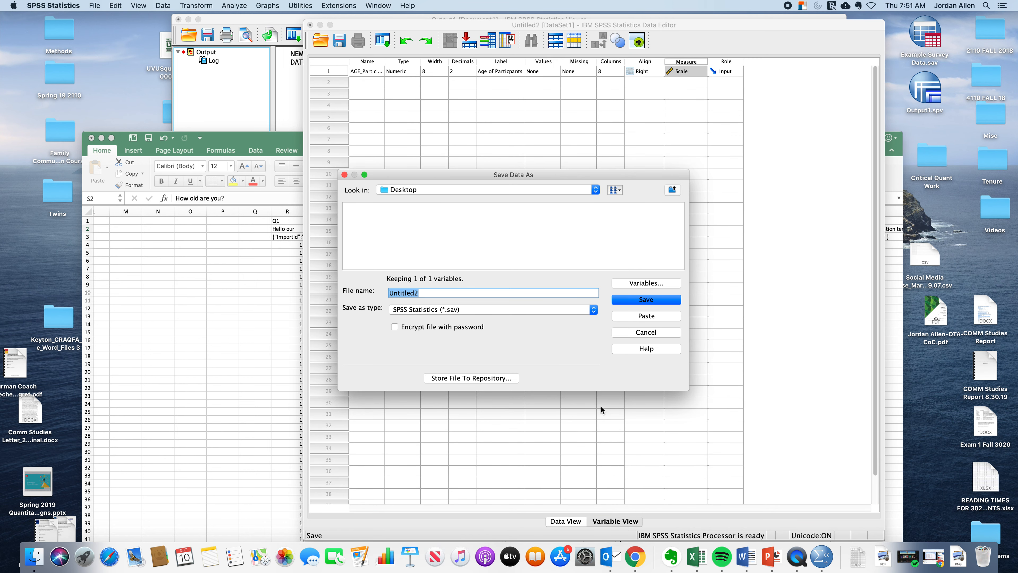
pyautogui.write('Example SPSS File')
pyautogui.click(642, 300)
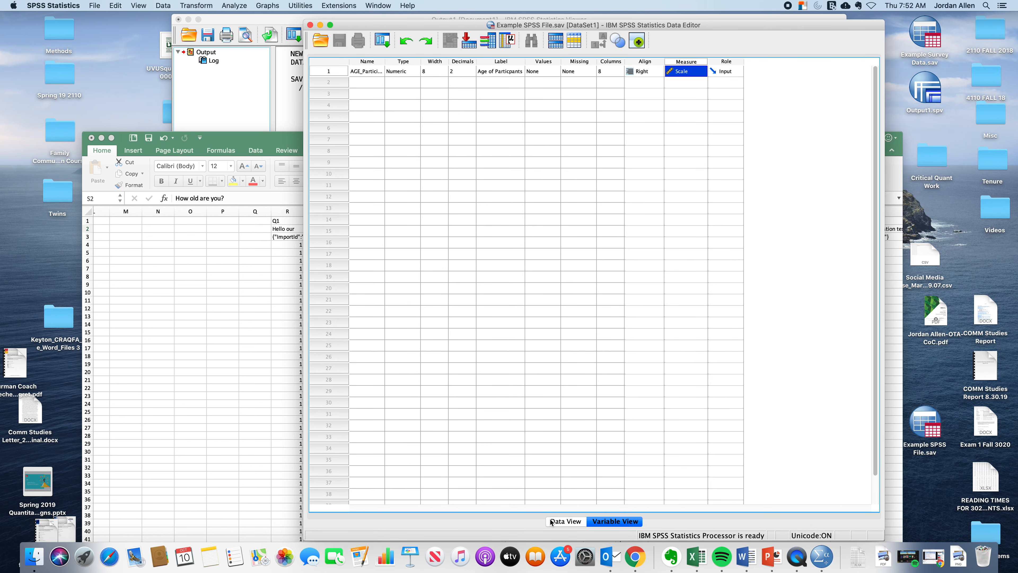
# Step: Return to the data grid and widen the AGE_Participants column until its full name fits on one line
pyautogui.click(567, 521)
pyautogui.click(578, 388)
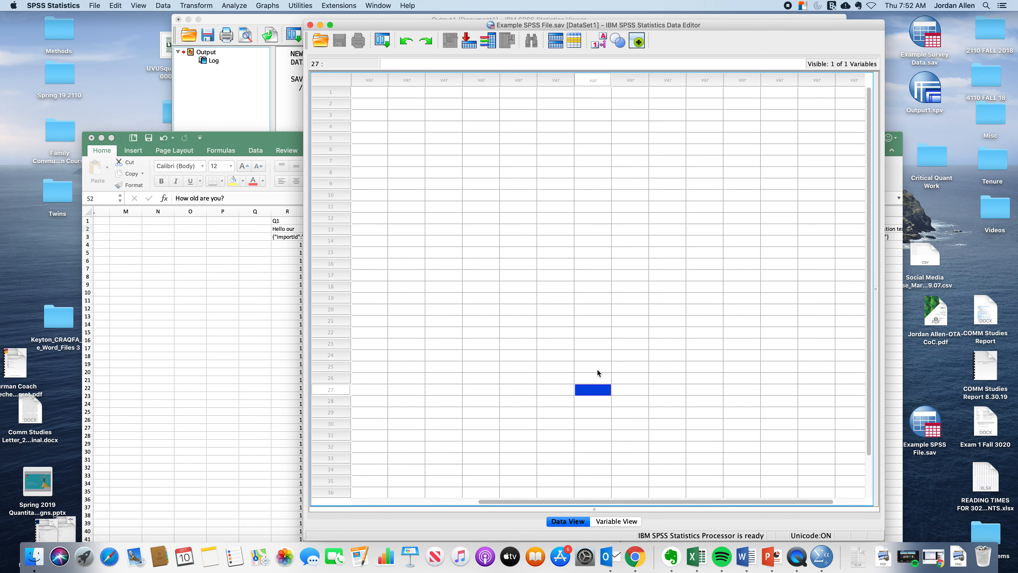
pyautogui.hscroll(-5, 597, 370)
pyautogui.scroll(-2, 597, 369)
pyautogui.scroll(2, 590, 369)
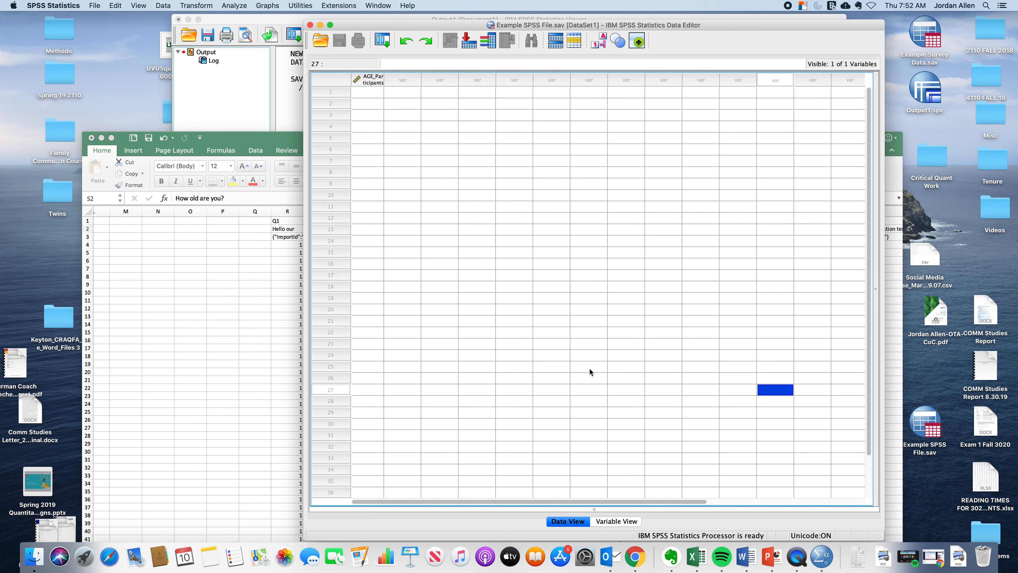
pyautogui.click(351, 92)
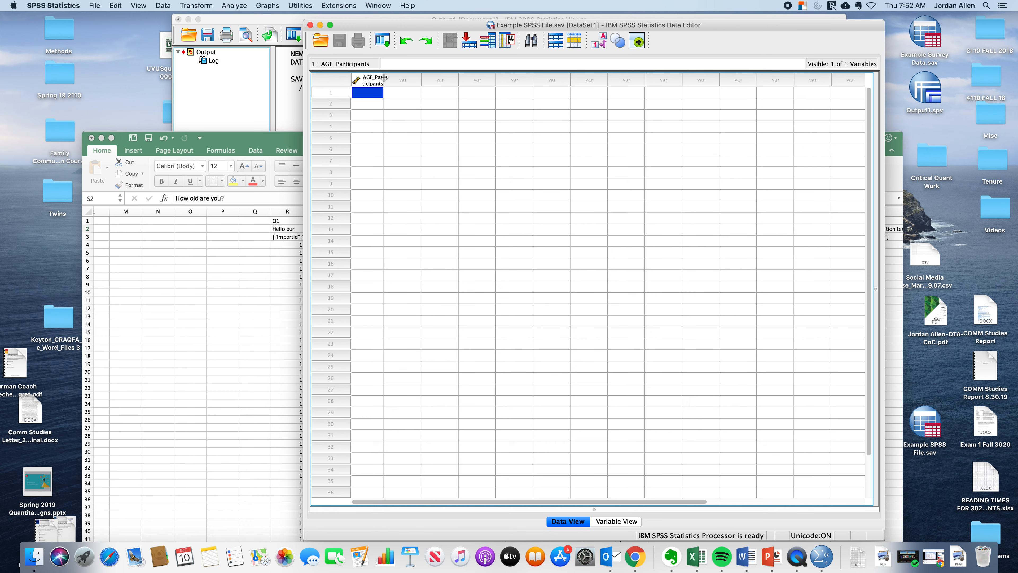
pyautogui.moveTo(384, 77); pyautogui.dragTo(411, 77)
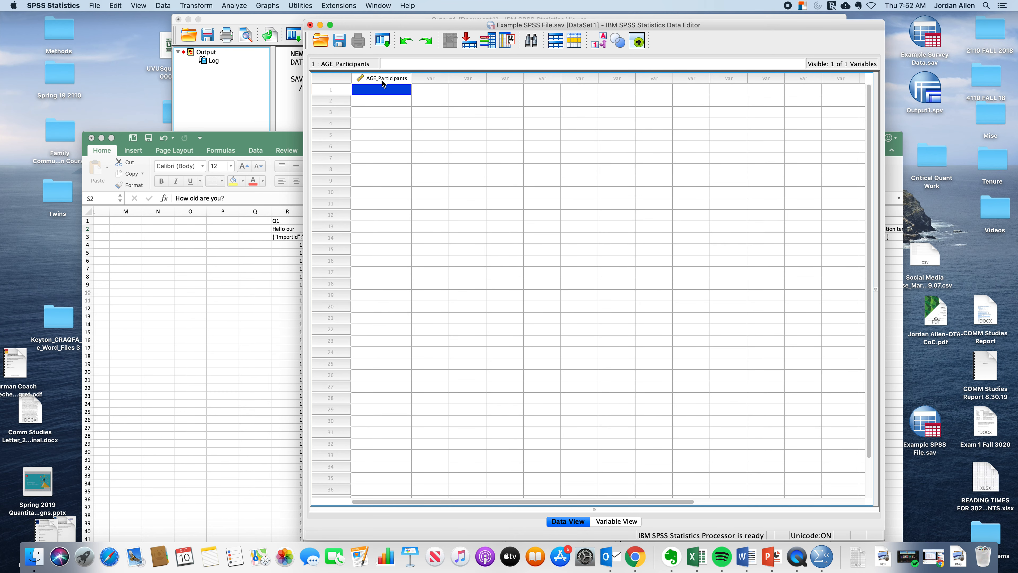
# Step: Switch to the Excel survey workbook and move its window higher to expose more rows of the age responses
pyautogui.click(225, 279)
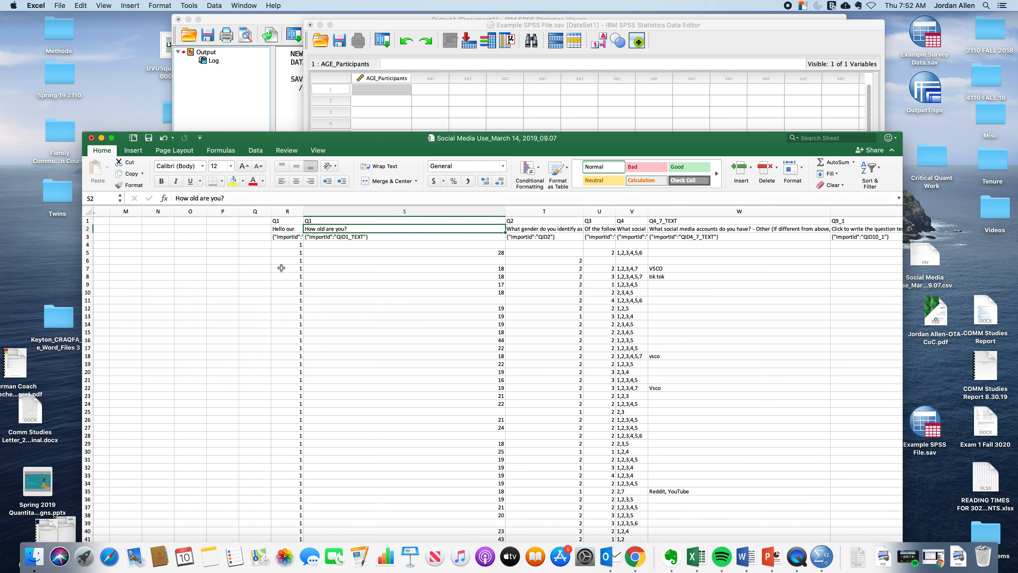
pyautogui.click(361, 252)
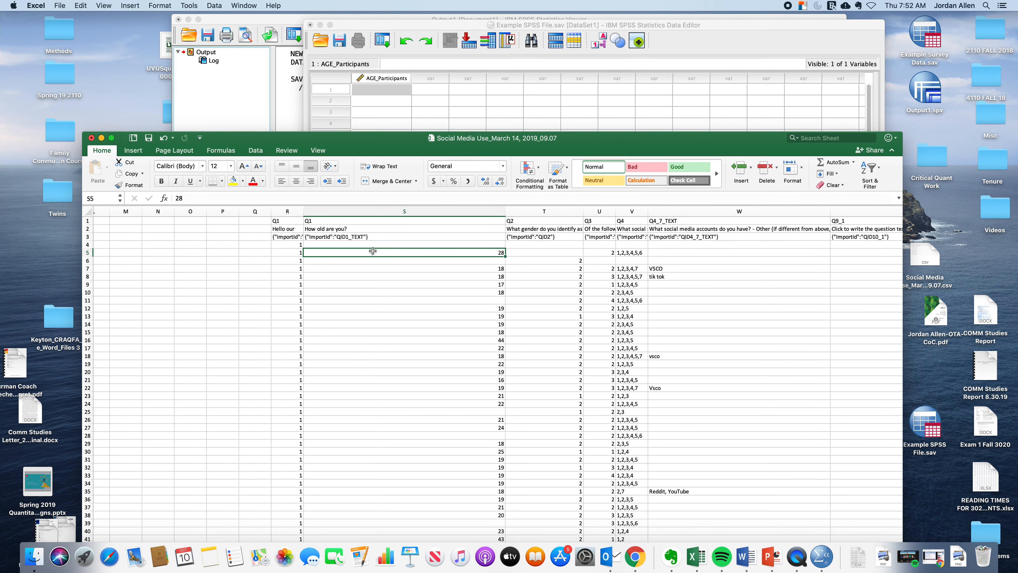
pyautogui.moveTo(373, 254); pyautogui.dragTo(428, 523)
pyautogui.moveTo(588, 141); pyautogui.dragTo(556, 22)
pyautogui.click(430, 172)
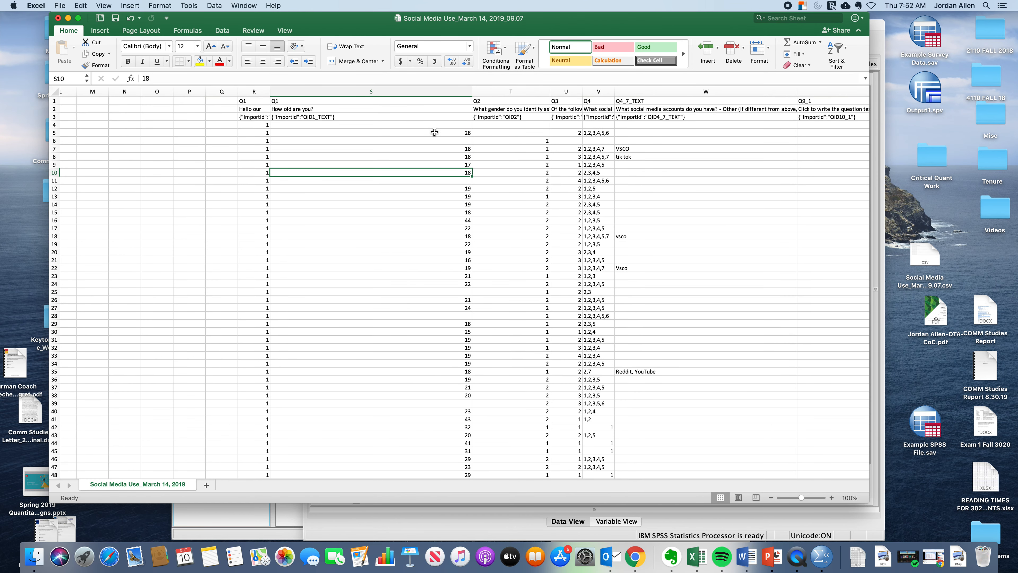
# Step: Copy the age responses from cell S4 down in Excel and paste them into SPSS's AGE_Participants column starting at row 1
pyautogui.moveTo(434, 133); pyautogui.dragTo(429, 283)
pyautogui.click(404, 165)
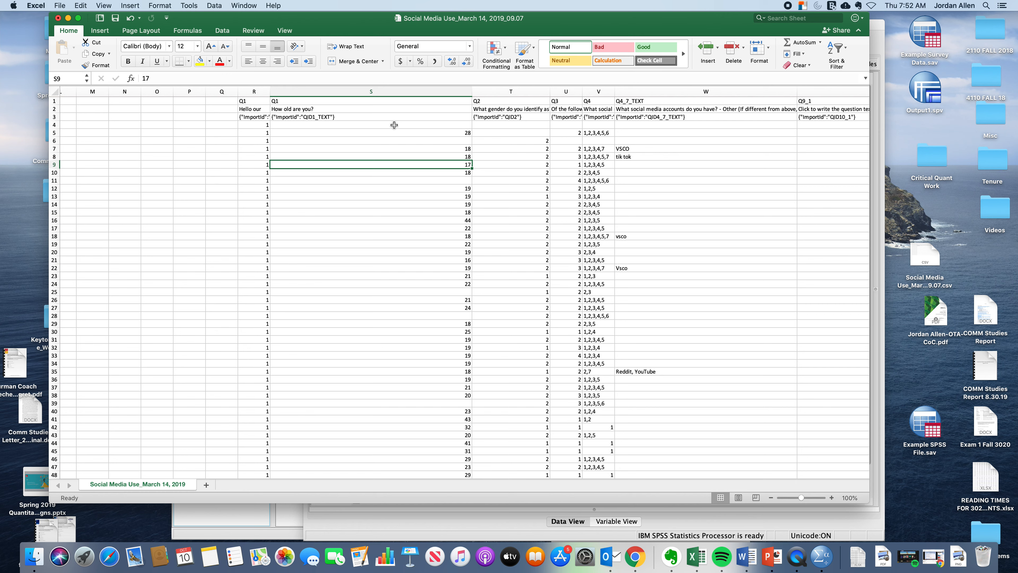
pyautogui.click(393, 126)
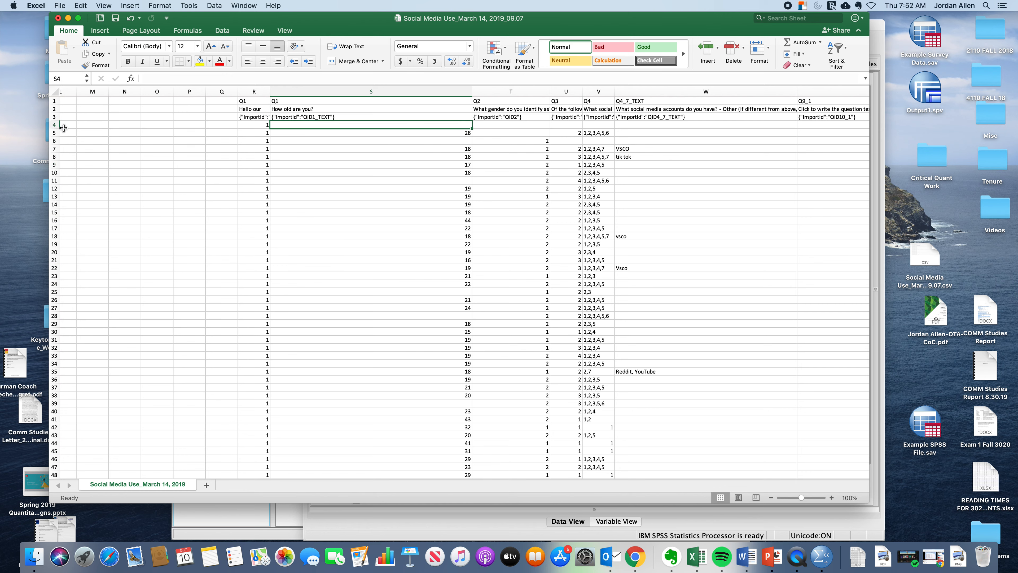
pyautogui.moveTo(351, 125); pyautogui.dragTo(426, 420)
pyautogui.press('super+c')
pyautogui.scroll(10, 427, 361)
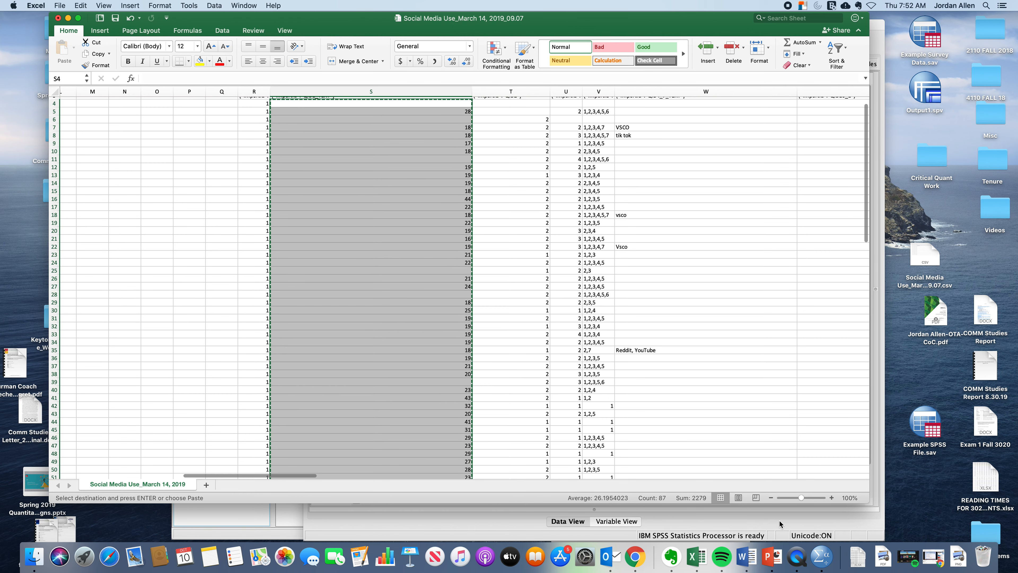
pyautogui.click(780, 522)
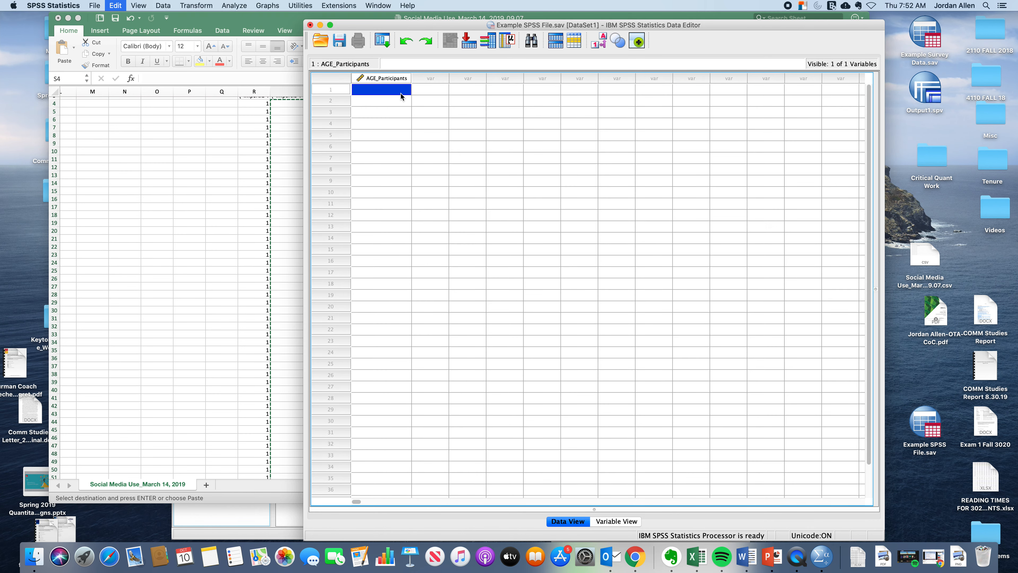
pyautogui.press('super+v')
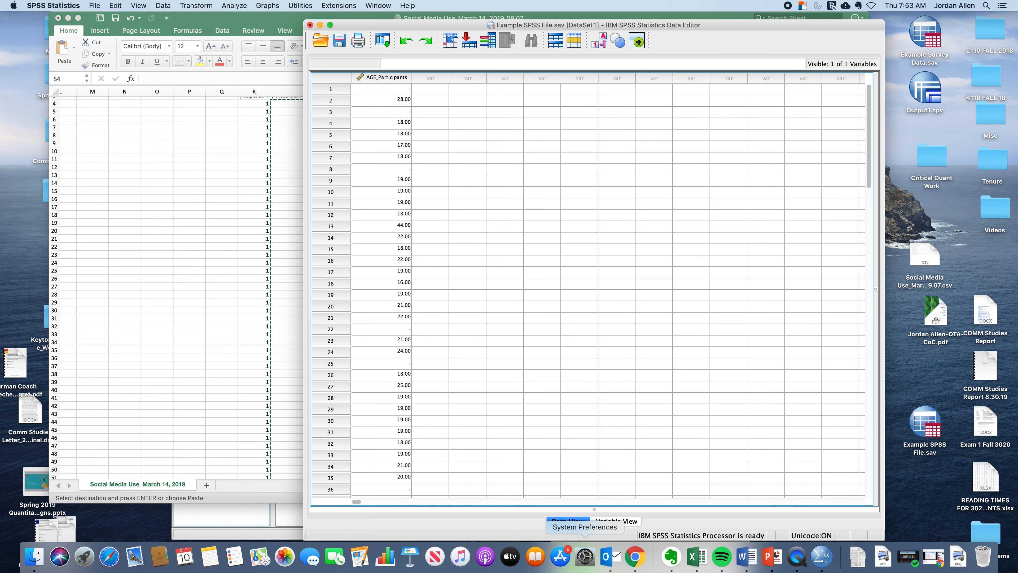
# Step: Add a second variable named Gender_Participants in the variable definitions
pyautogui.click(613, 521)
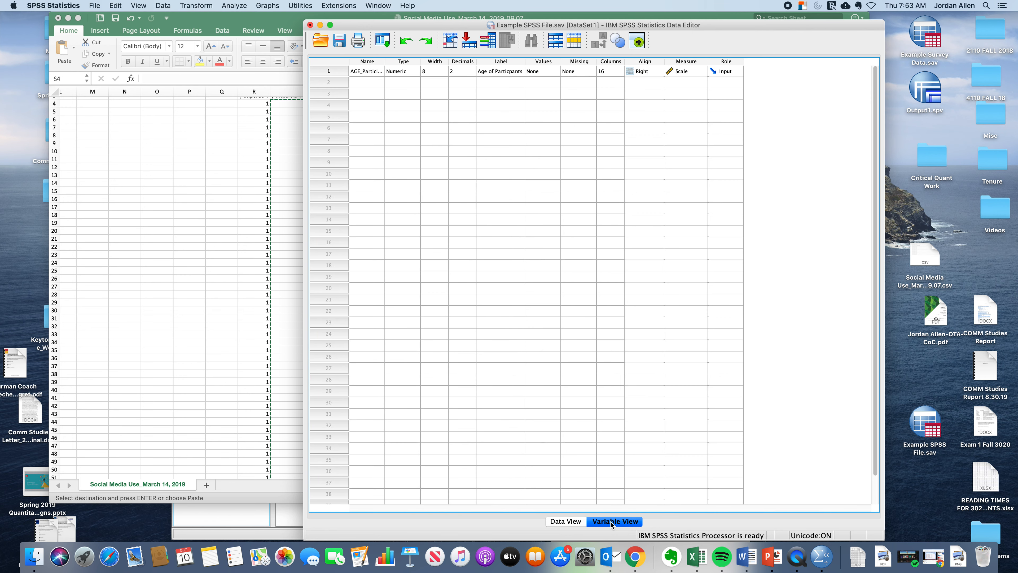
pyautogui.click(362, 84)
pyautogui.click(362, 83)
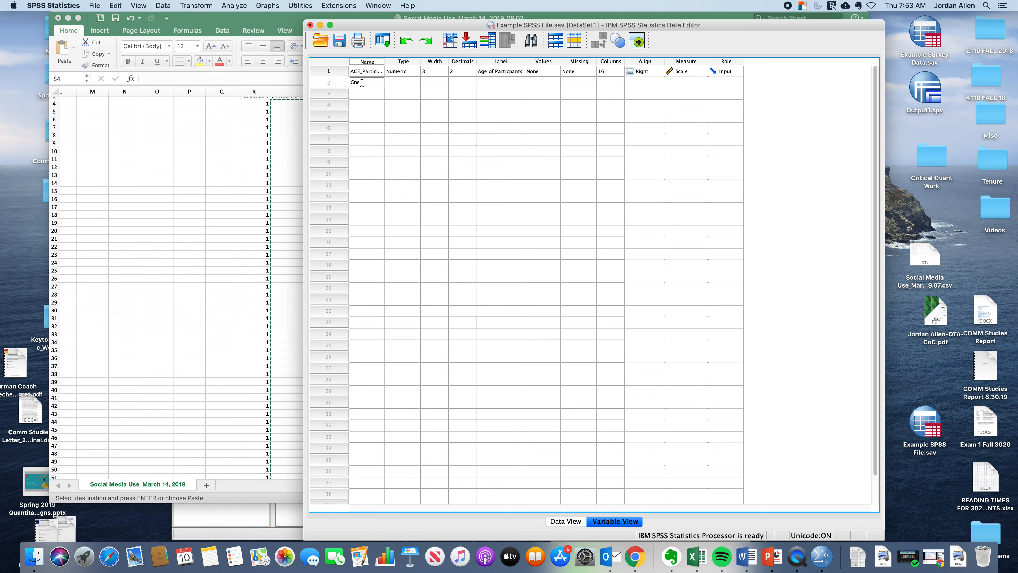
pyautogui.write('Gender_Participants')
pyautogui.press('Tab')
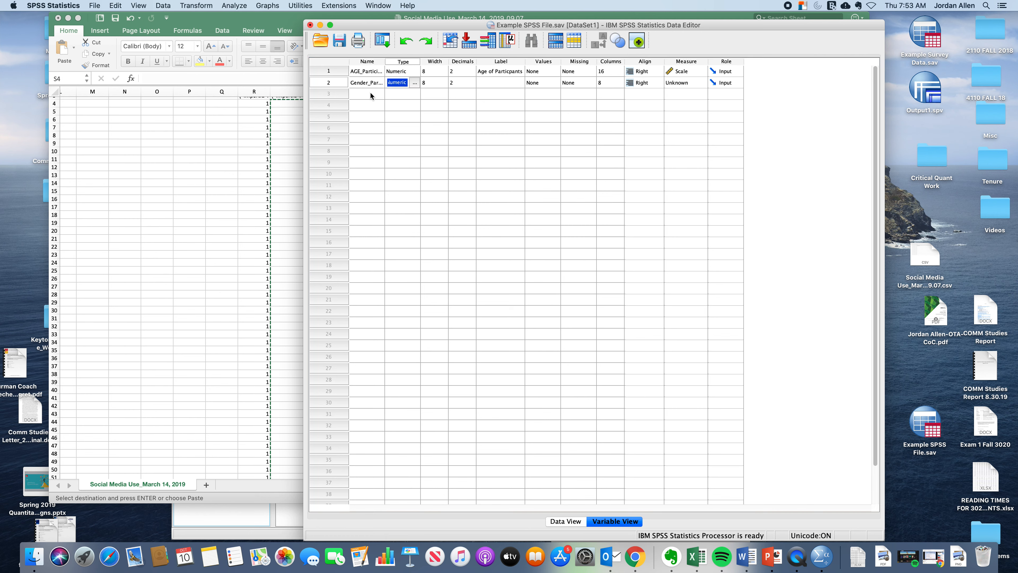
# Step: Give the Gender_Participants variable the label "Gender of Participants"
pyautogui.click(411, 105)
pyautogui.click(400, 86)
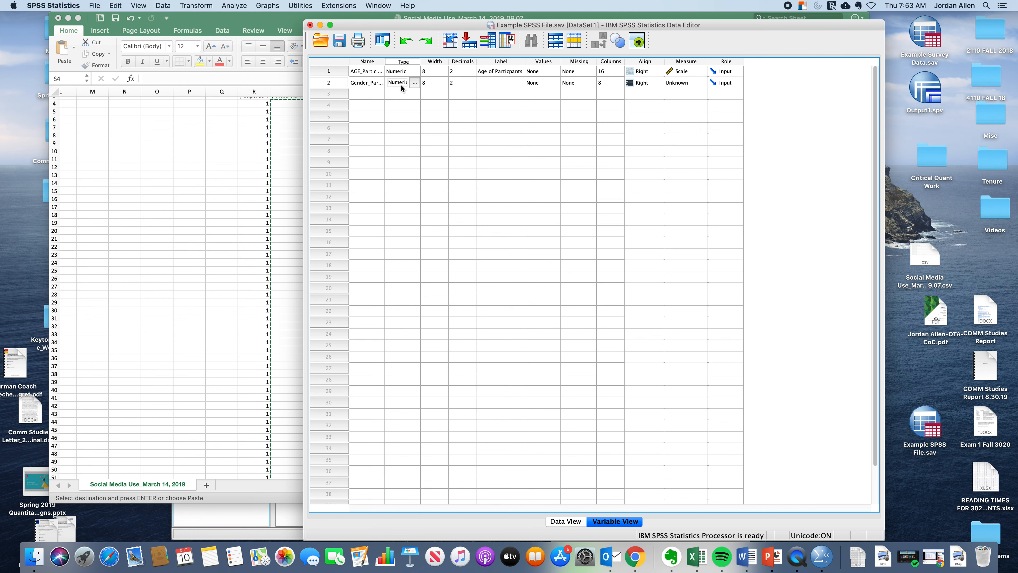
pyautogui.click(433, 128)
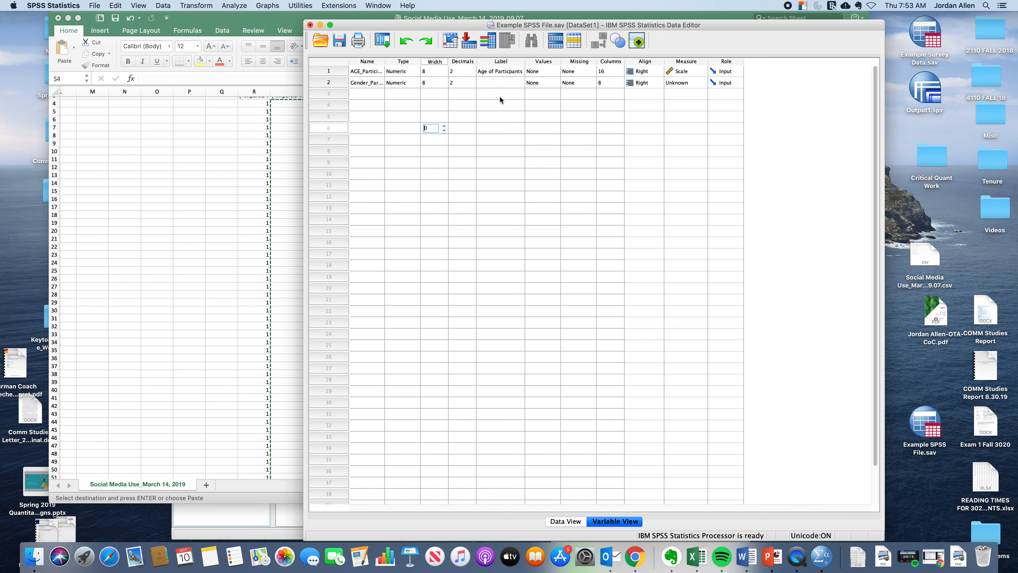
pyautogui.doubleClick(498, 83)
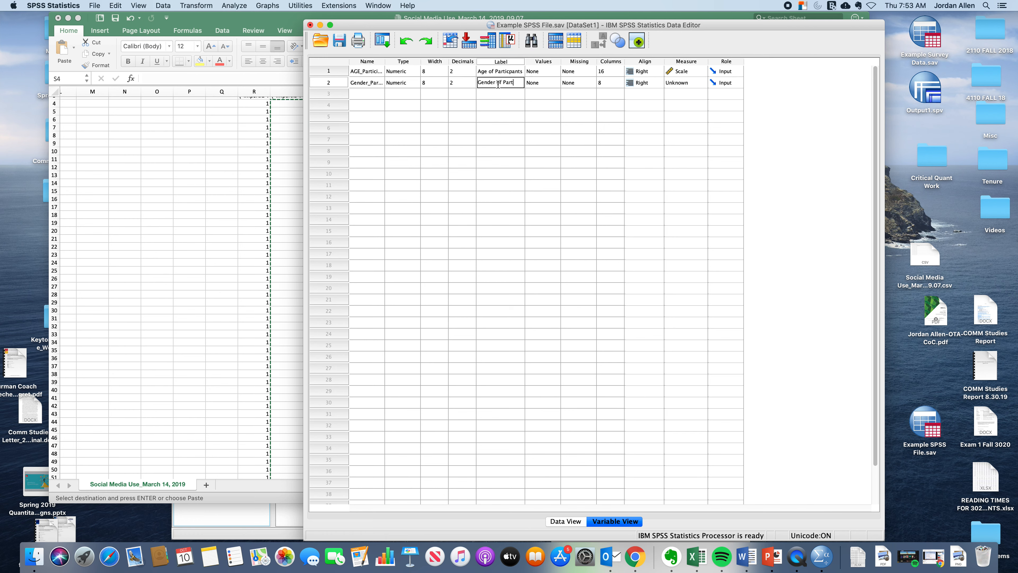
pyautogui.write('ants')
pyautogui.press('Tab')
pyautogui.press('Tab')
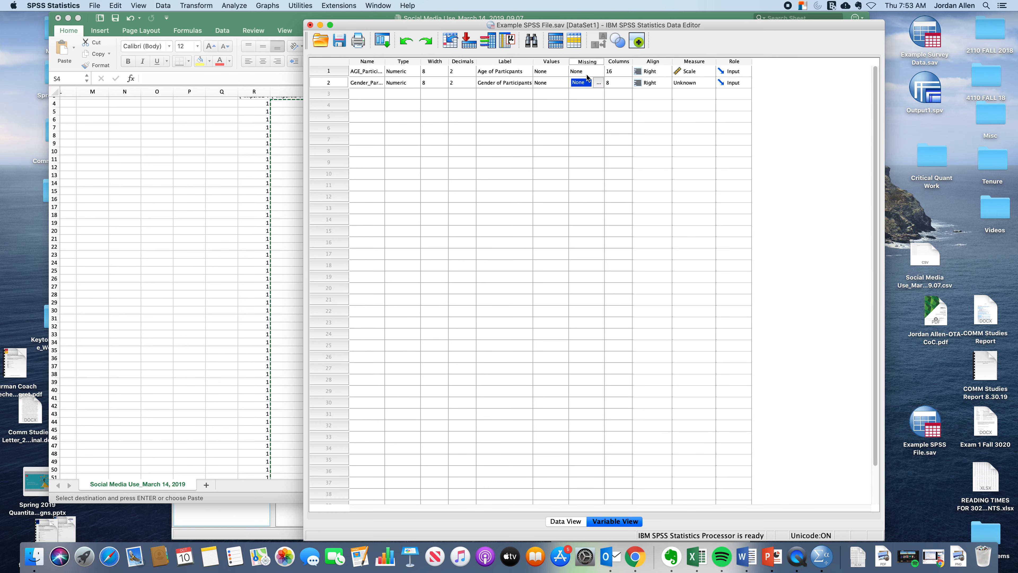
# Step: Open the value labels of the Gender_Participants variable and add the label "Man" for value 1
pyautogui.click(598, 84)
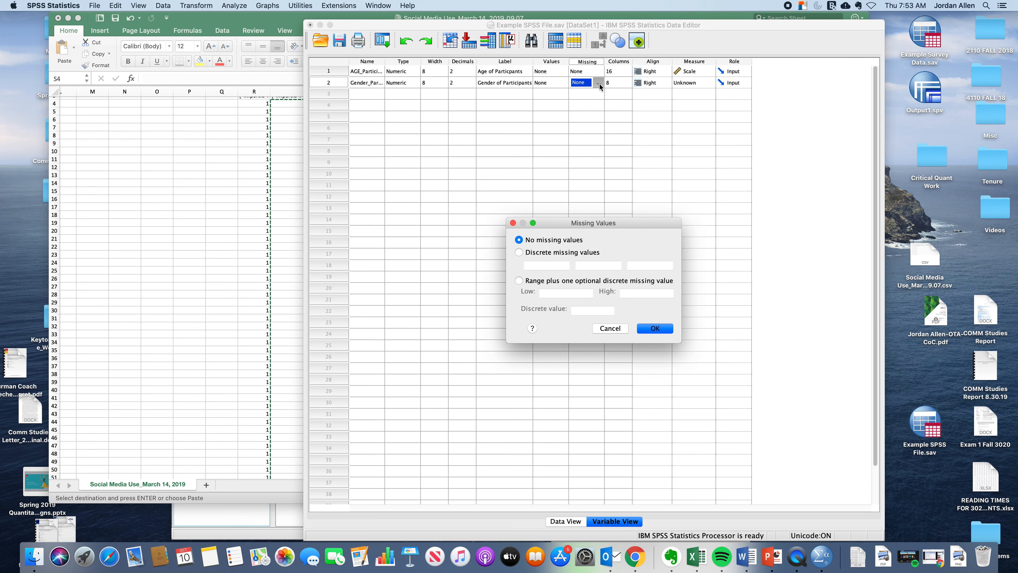
pyautogui.click(607, 332)
pyautogui.click(539, 106)
pyautogui.click(551, 83)
pyautogui.click(563, 83)
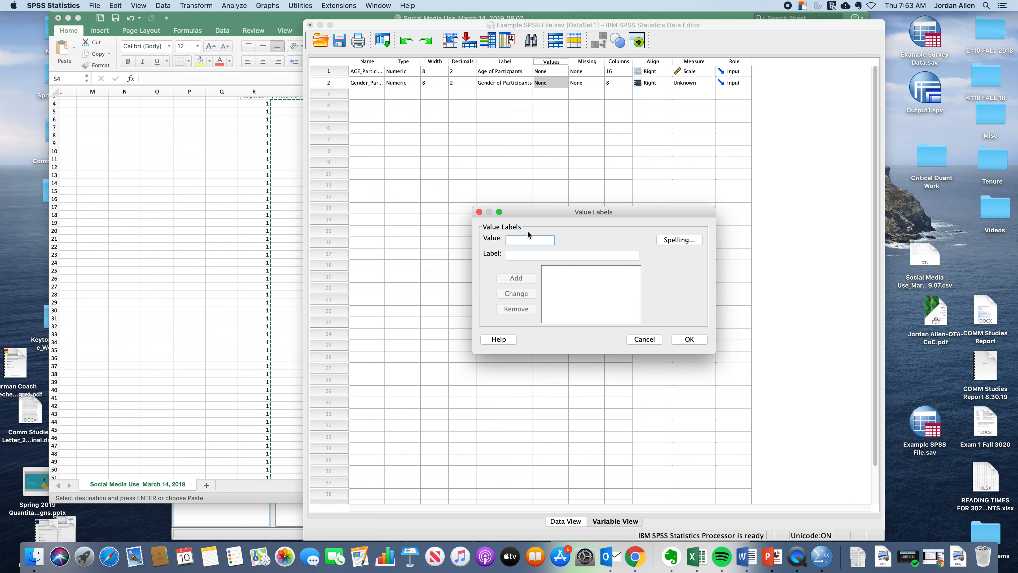
pyautogui.press('Tab')
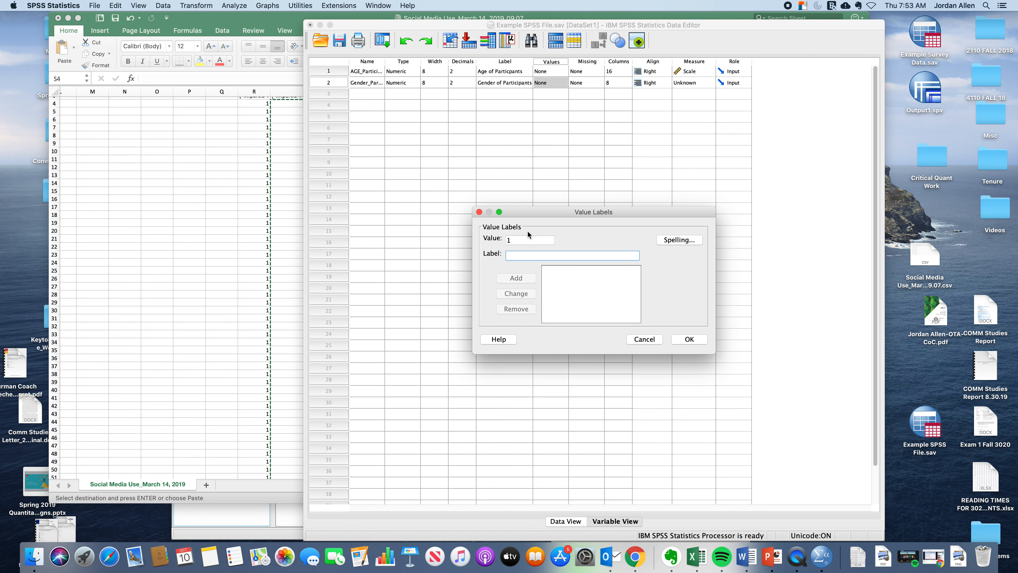
pyautogui.write('Man')
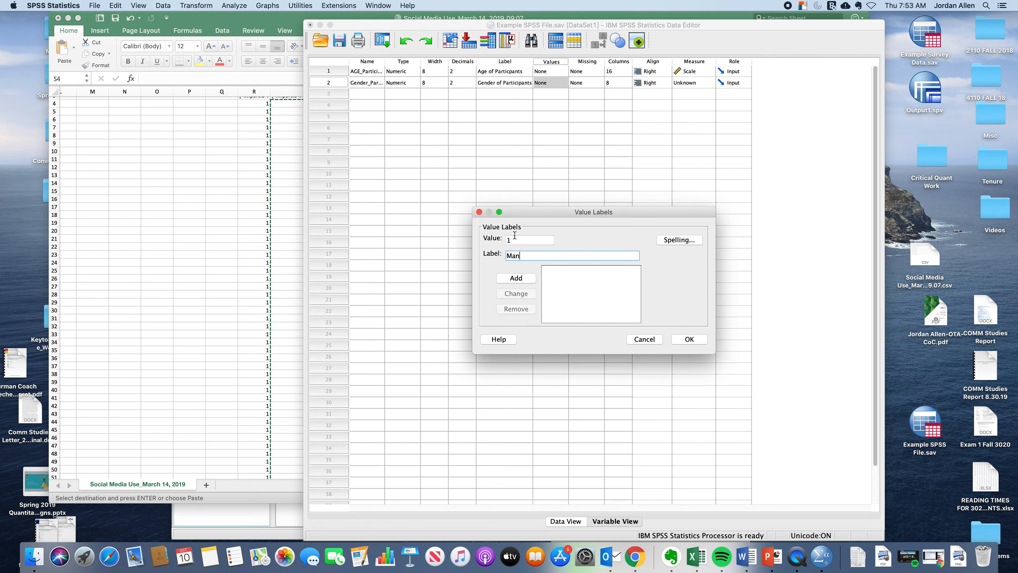
pyautogui.hotkey('shift', 'Tab')
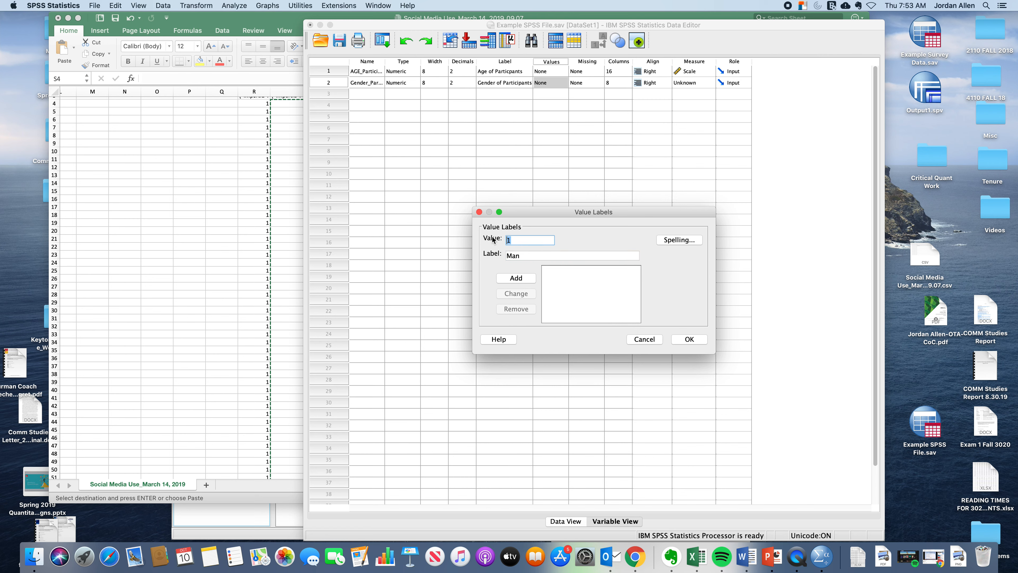
pyautogui.press('Tab')
pyautogui.click(516, 278)
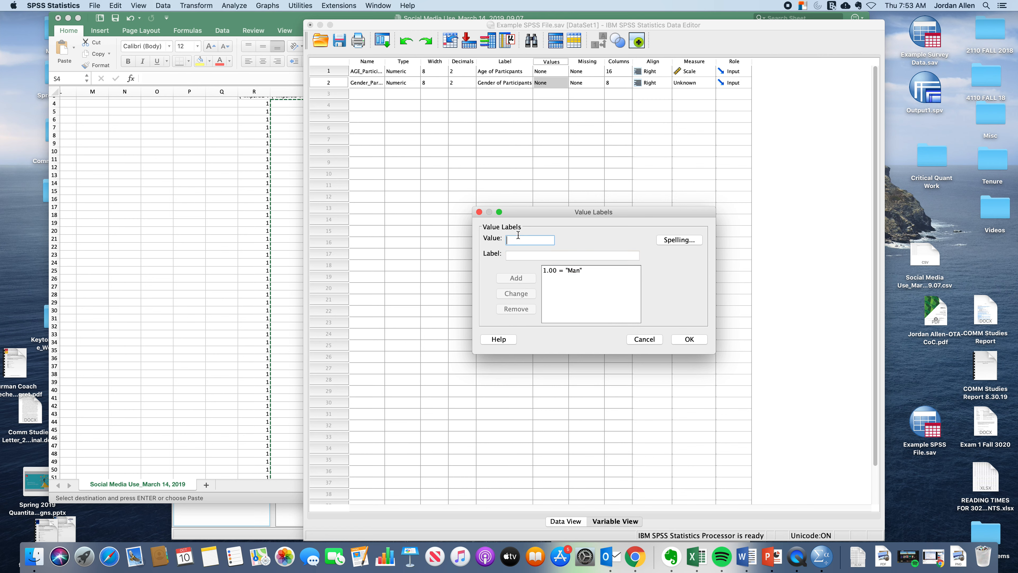
# Step: Add the value label "Woman" for value 2 of the gender variable
pyautogui.write('2')
pyautogui.press('Tab')
pyautogui.write('Woman')
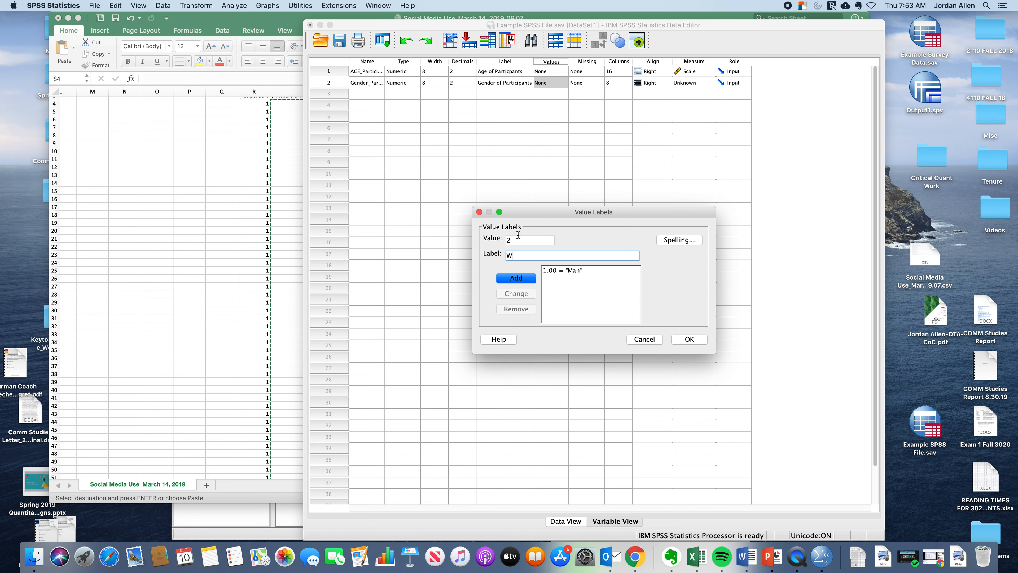
pyautogui.click(523, 279)
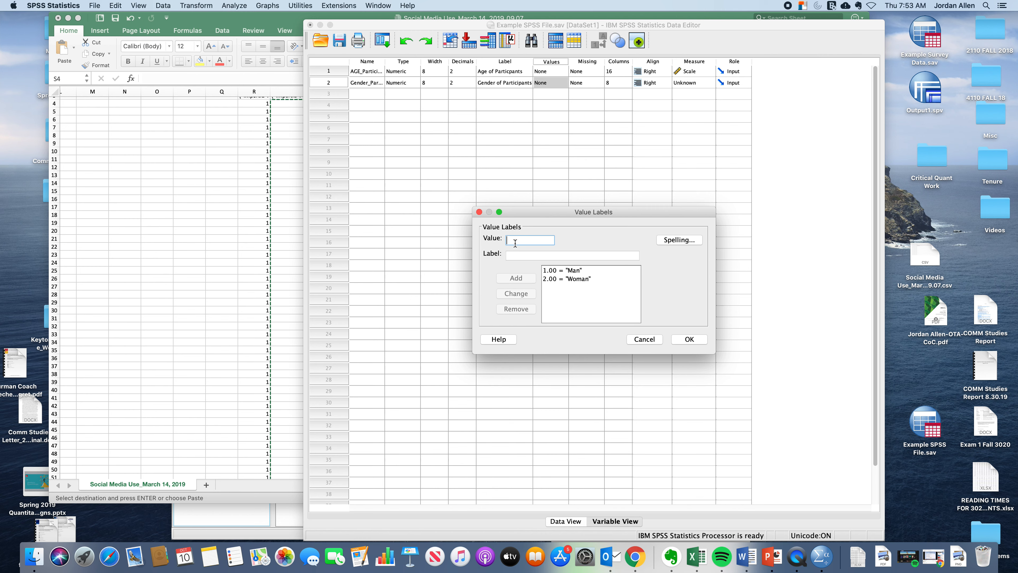
# Step: Add the value label "Nonbinary" for value 3 of the gender variable
pyautogui.press('Tab')
pyautogui.write('No')
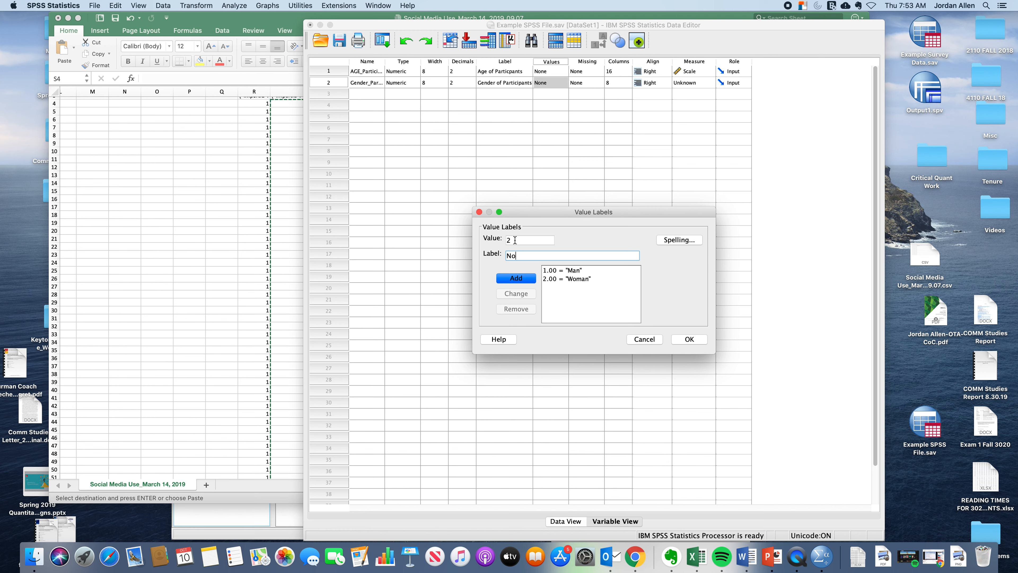
pyautogui.click(521, 281)
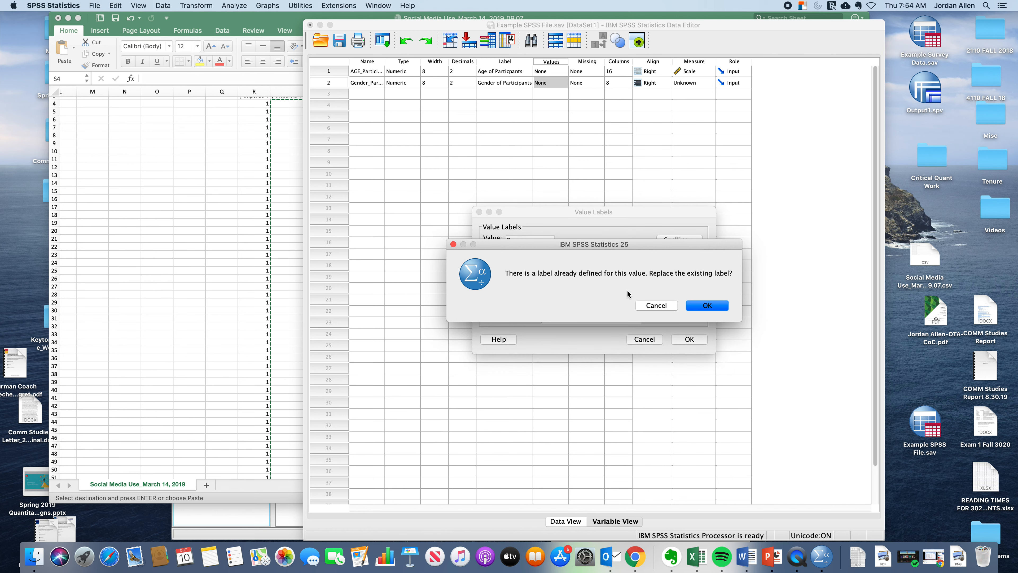
pyautogui.click(669, 308)
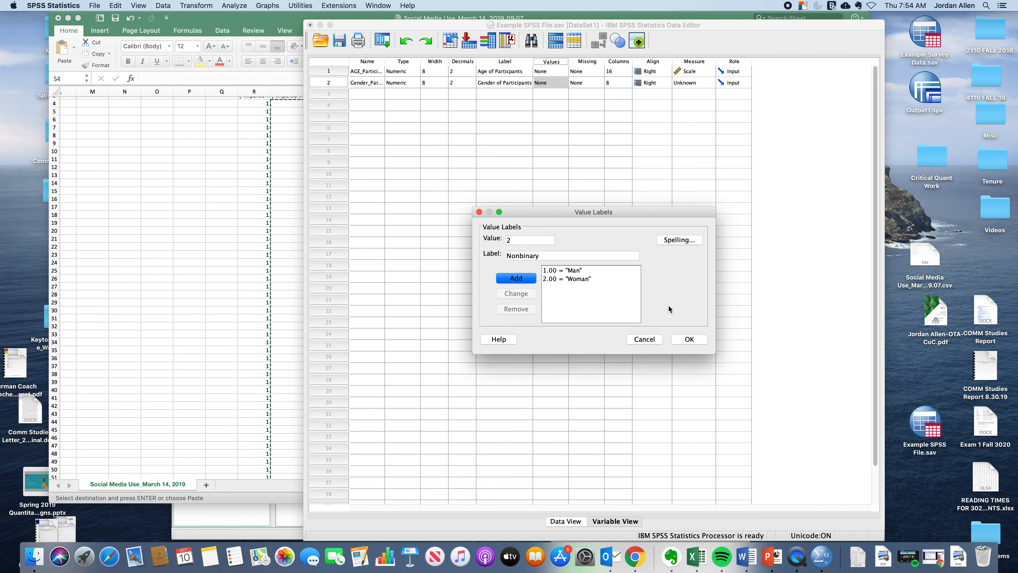
pyautogui.click(540, 240)
pyautogui.press('BackSpace')
pyautogui.write('3')
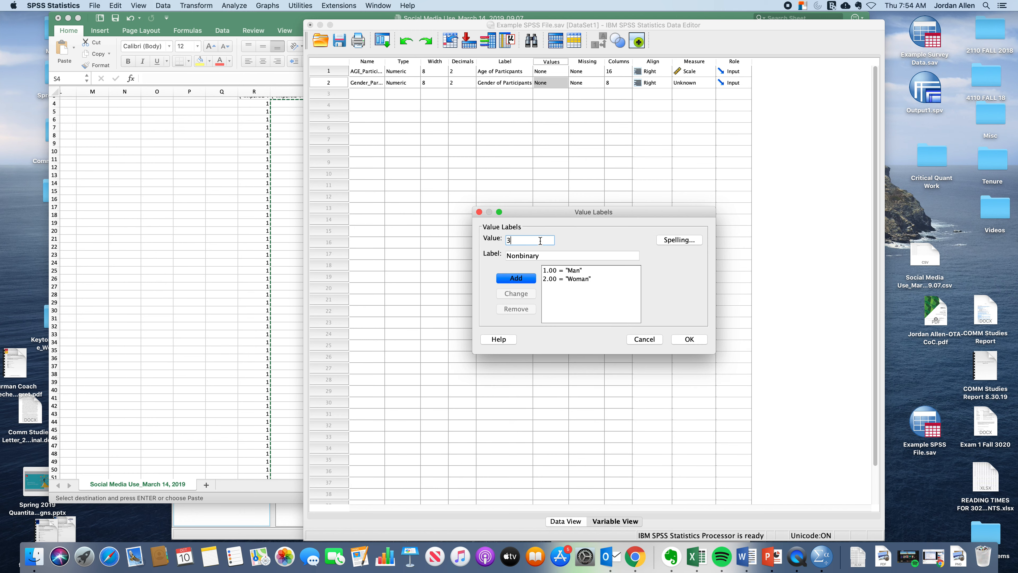
pyautogui.click(522, 277)
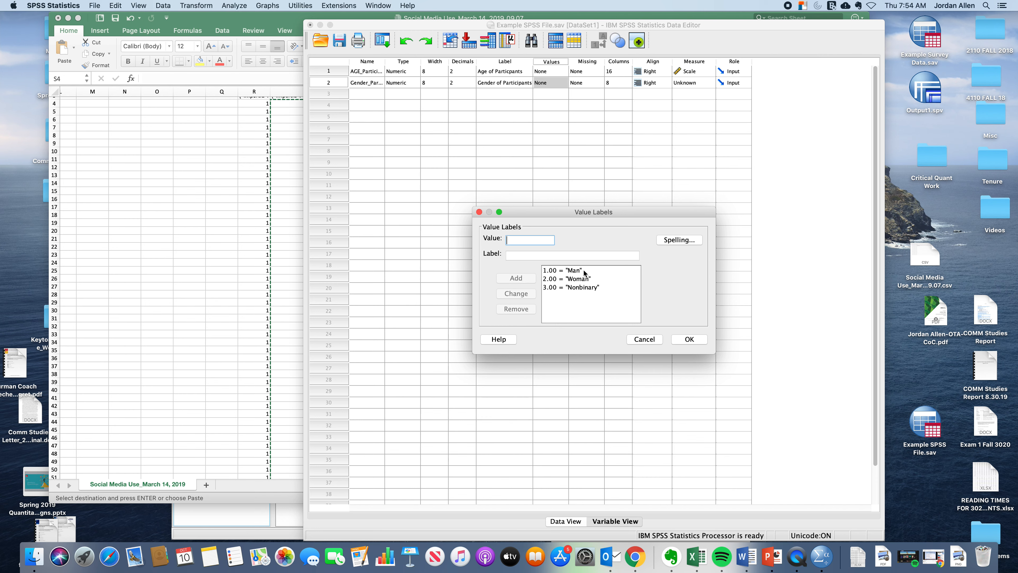
# Step: Review the Man, Woman and Nonbinary value labels and apply them to the gender variable
pyautogui.click(572, 271)
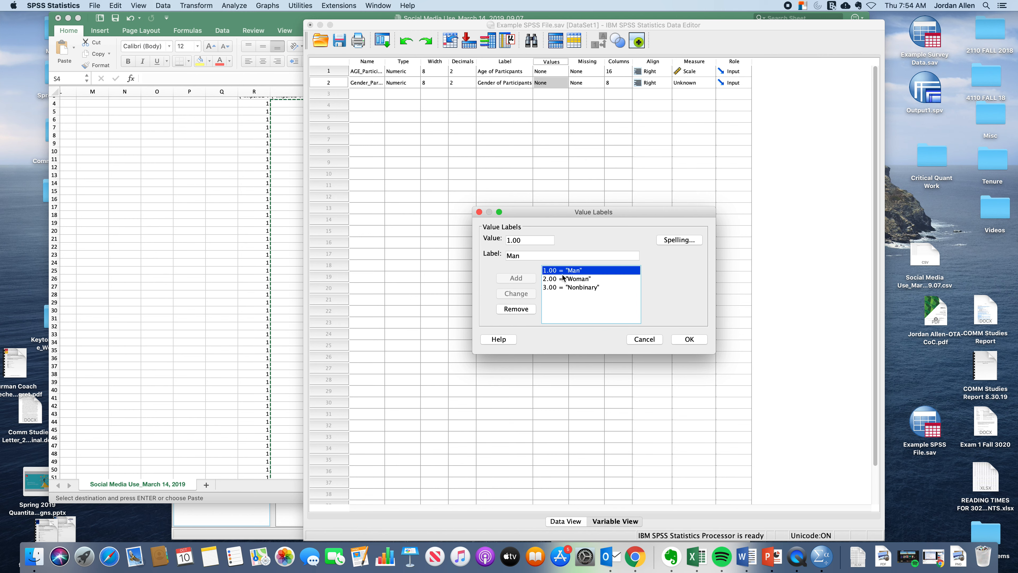
pyautogui.click(563, 279)
pyautogui.click(562, 272)
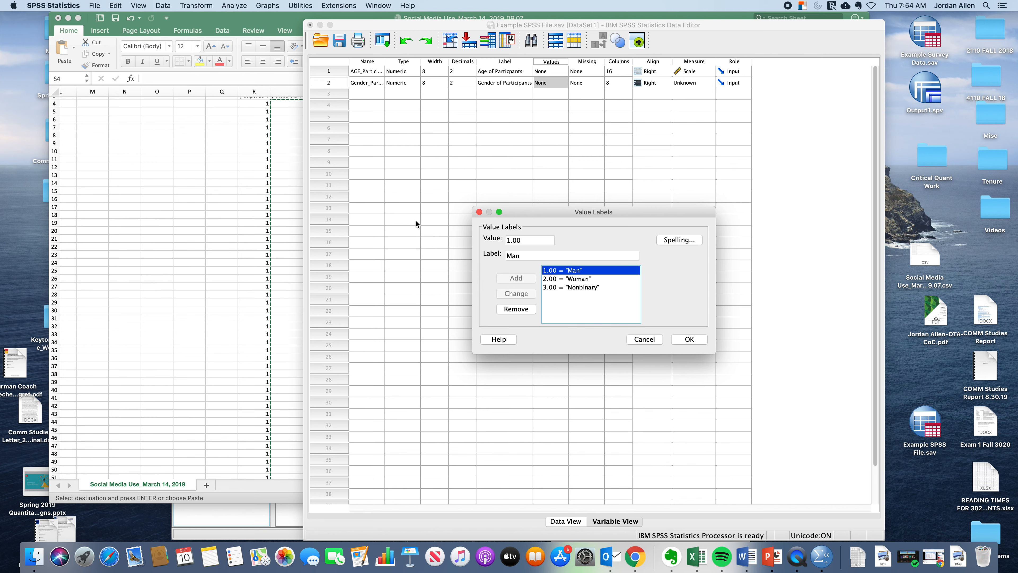
pyautogui.click(608, 288)
pyautogui.click(562, 271)
pyautogui.click(562, 279)
pyautogui.click(562, 288)
pyautogui.click(561, 271)
pyautogui.click(561, 279)
pyautogui.click(561, 287)
pyautogui.click(684, 340)
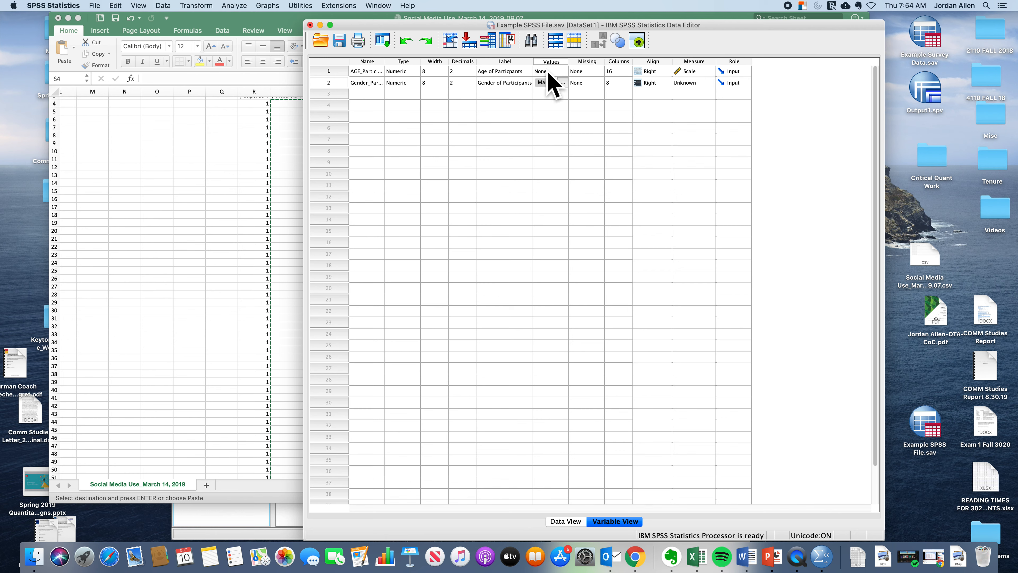
# Step: Set the measurement level of the Gender_Participants variable to Nominal
pyautogui.click(702, 84)
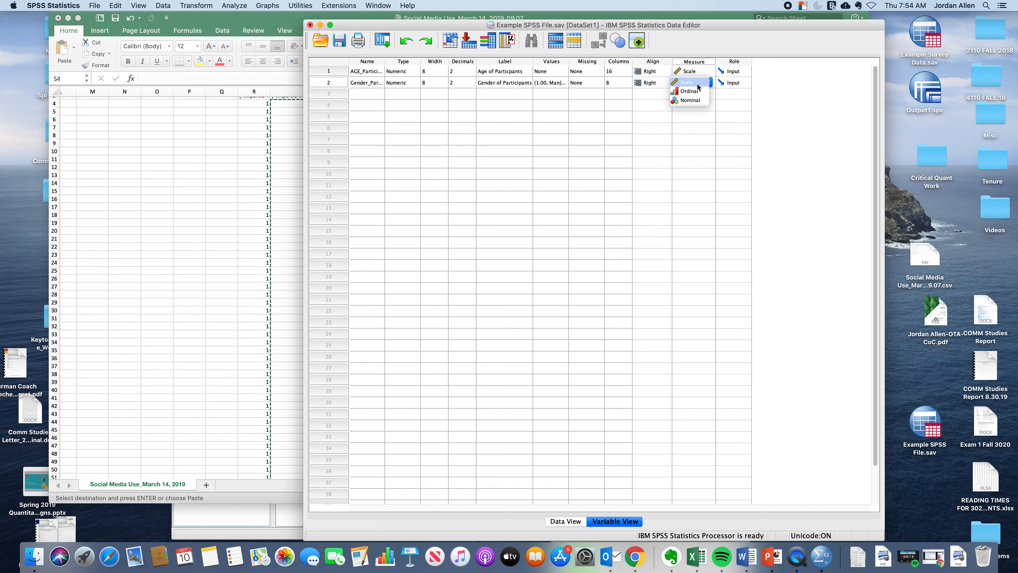
pyautogui.click(693, 107)
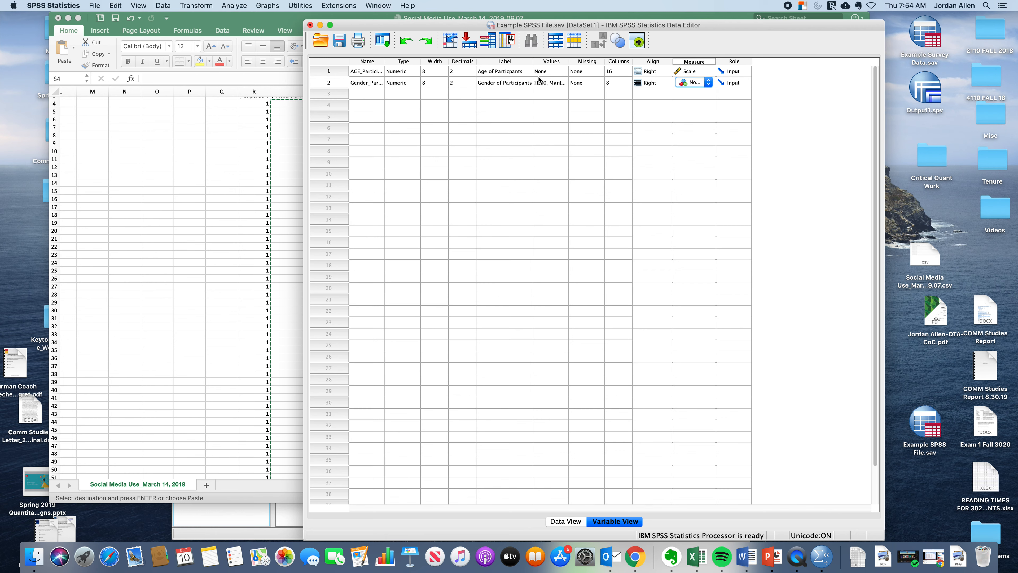
pyautogui.click(356, 72)
pyautogui.click(362, 83)
pyautogui.click(362, 72)
pyautogui.click(367, 84)
# Step: Switch to the Excel survey sheet and widen the Q2 gender column to fit its full question text
pyautogui.click(179, 151)
pyautogui.scroll(3, 349, 180)
pyautogui.hscroll(5, 349, 177)
pyautogui.hscroll(1, 349, 172)
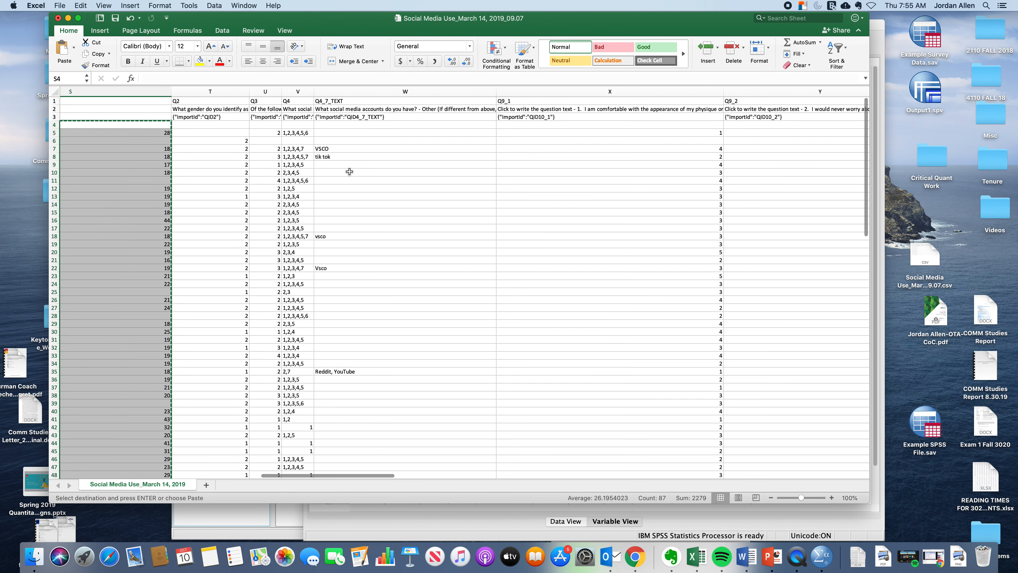
pyautogui.click(874, 40)
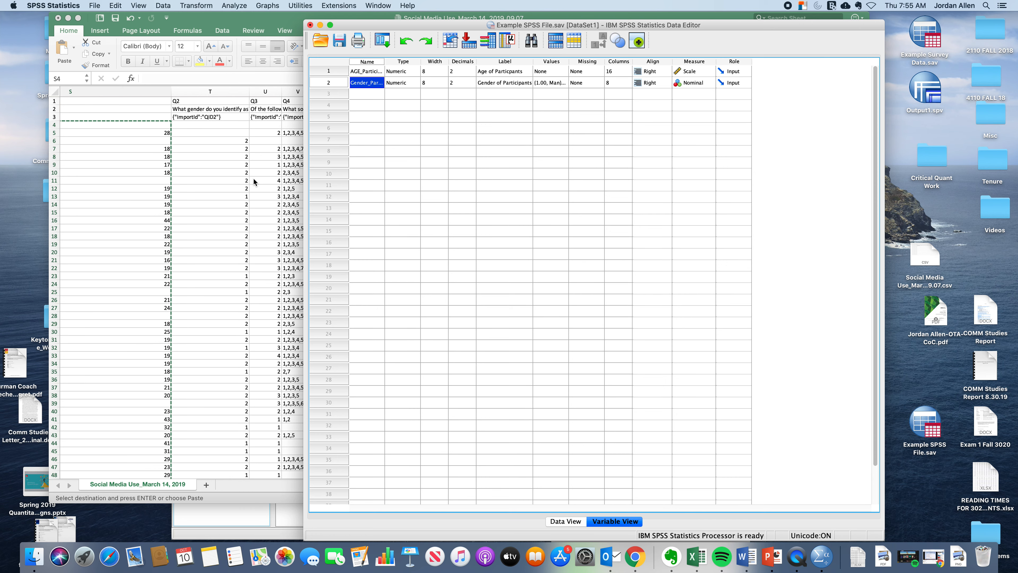
pyautogui.click(236, 124)
pyautogui.moveTo(251, 93); pyautogui.dragTo(321, 92)
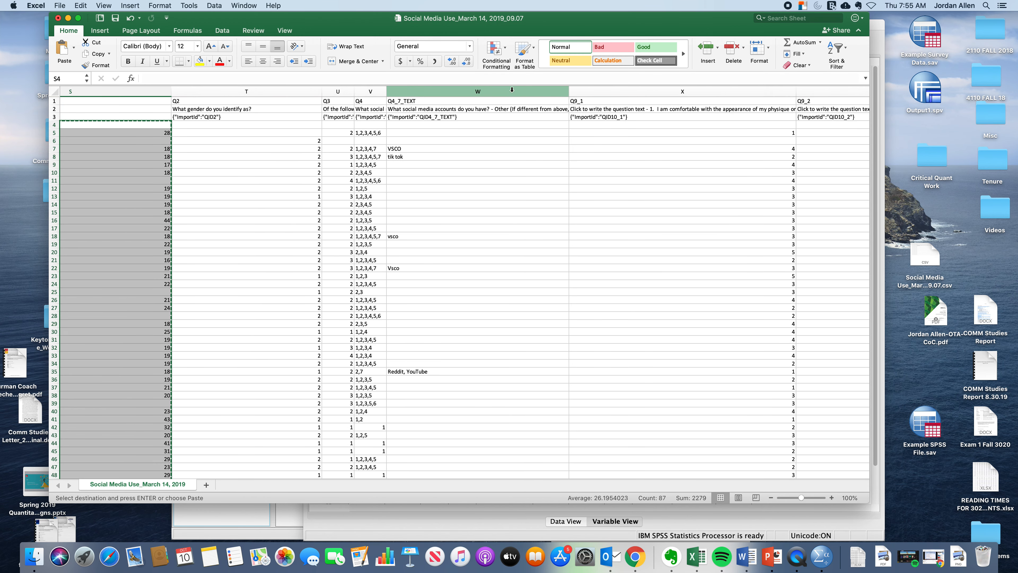
pyautogui.click(286, 124)
pyautogui.moveTo(287, 125); pyautogui.dragTo(290, 446)
pyautogui.click(252, 380)
pyautogui.click(208, 231)
pyautogui.doubleClick(208, 231)
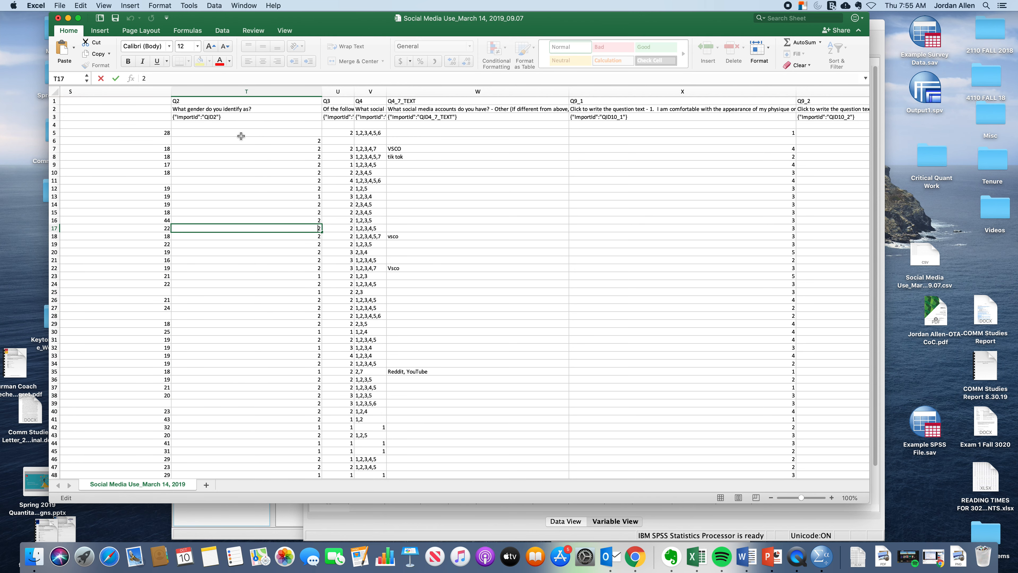
# Step: Copy the Q2 gender responses from cell T4 down past the last response in the Excel sheet
pyautogui.click(246, 123)
pyautogui.moveTo(246, 123); pyautogui.dragTo(299, 521)
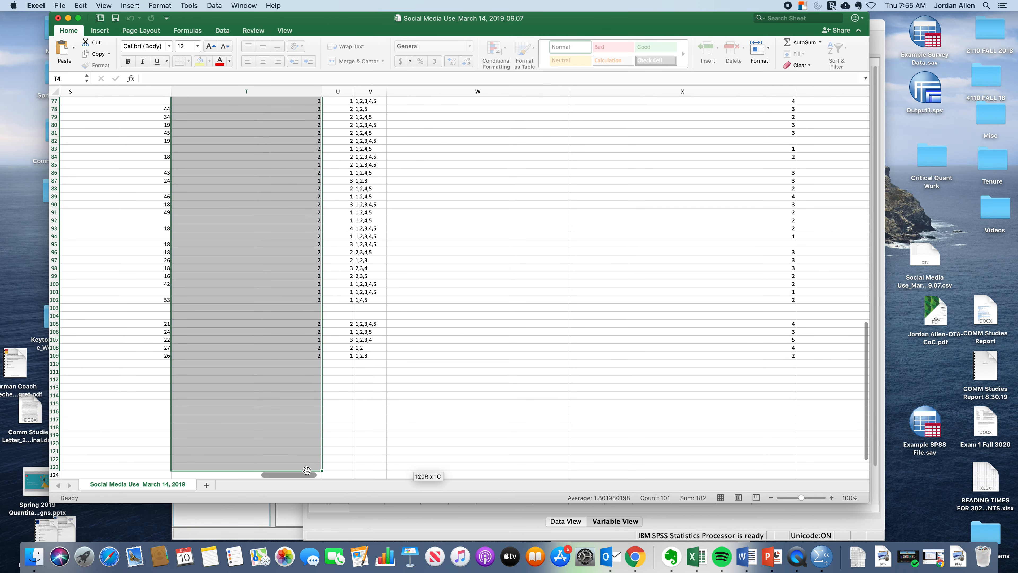
pyautogui.press('super+c')
# Step: Switch to the SPSS data values and paste the copied responses into the Gender_Participants column starting at case 1
pyautogui.click(478, 539)
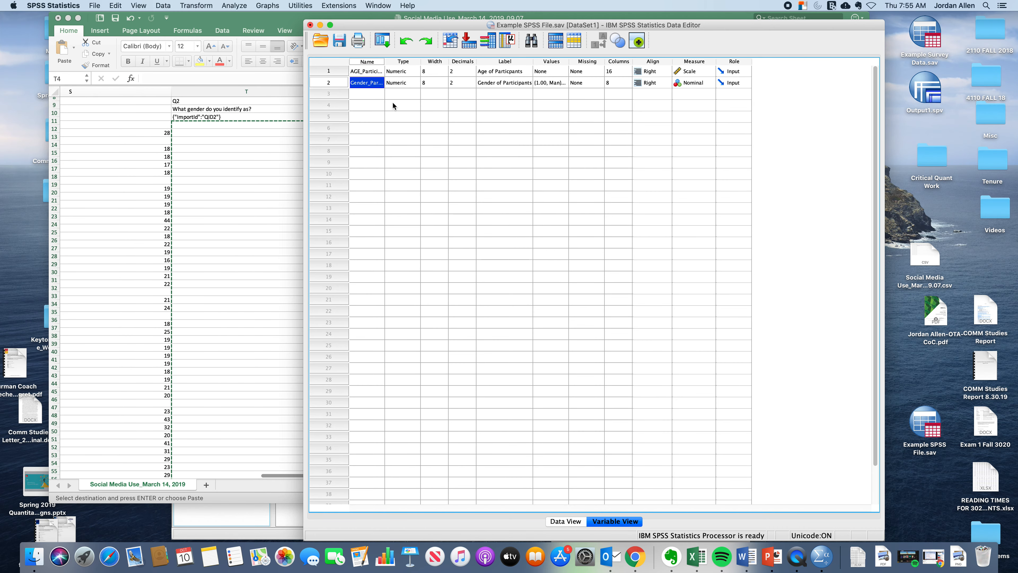
pyautogui.click(580, 522)
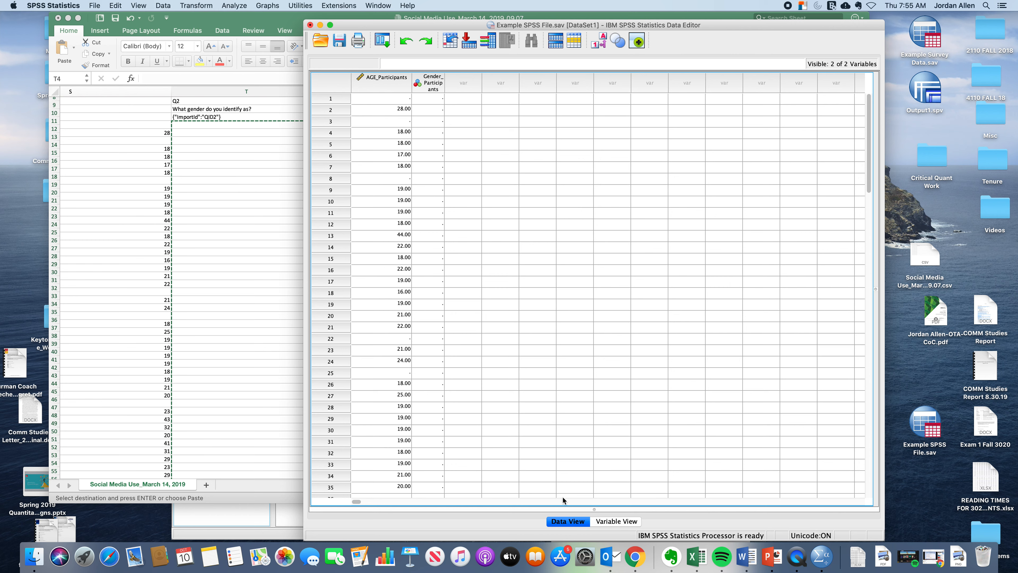
pyautogui.click(434, 102)
pyautogui.press('super+v')
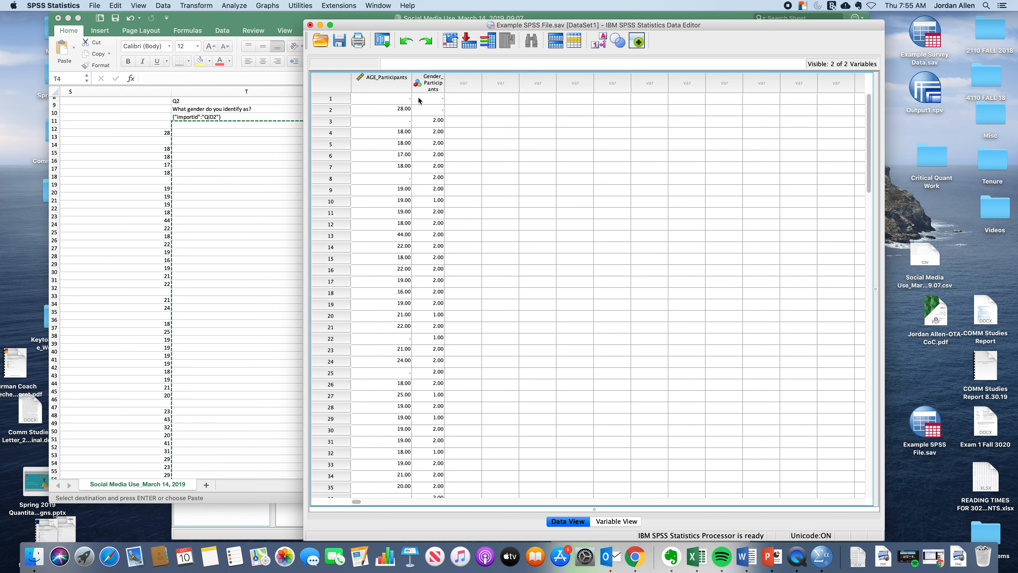
# Step: Switch back to the Excel survey sheet and examine the Q9 question columns following the gender responses
pyautogui.scroll(3, 198, 221)
pyautogui.click(199, 218)
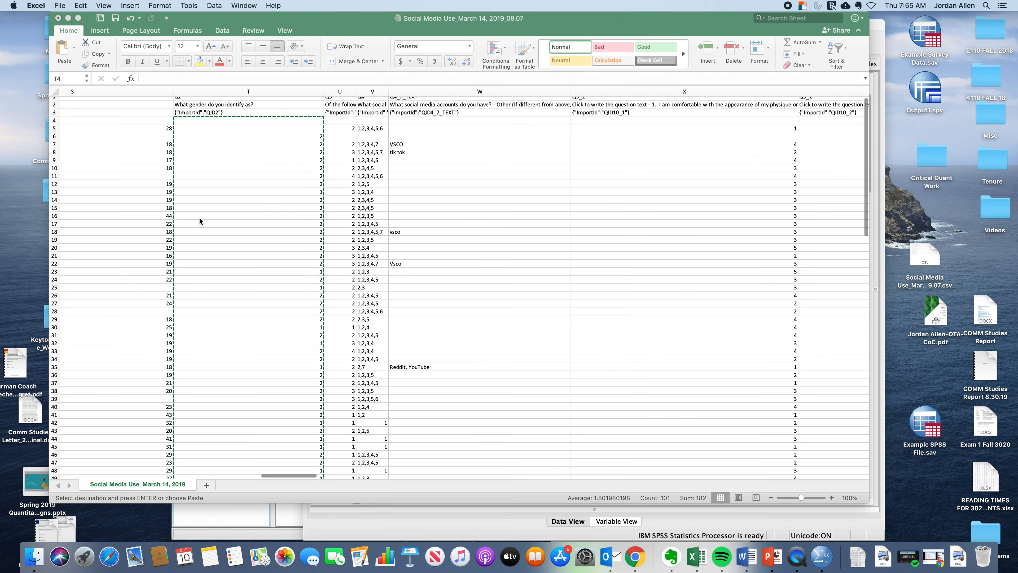
pyautogui.hscroll(5, 402, 168)
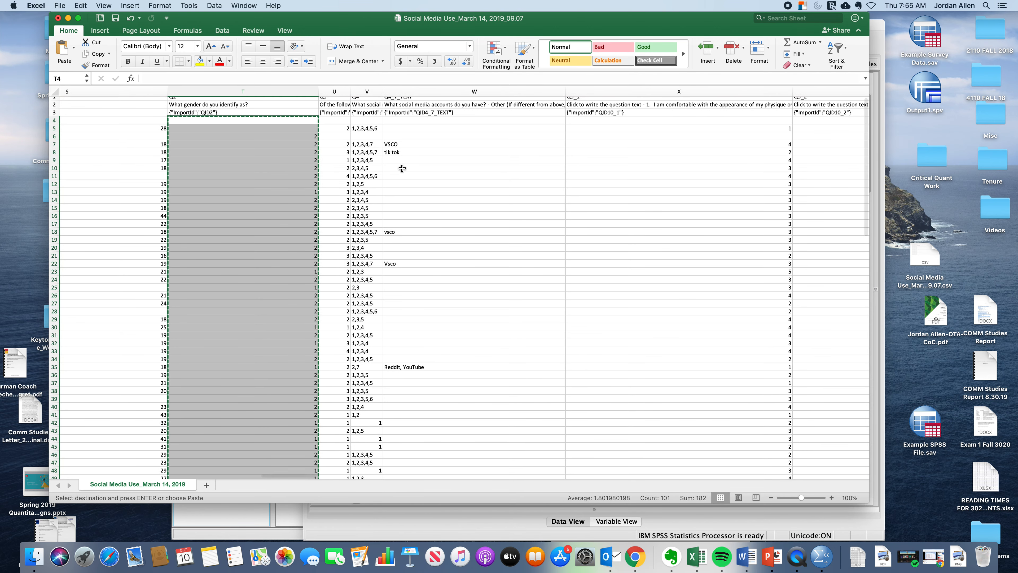
pyautogui.hscroll(3, 401, 168)
pyautogui.scroll(1, 401, 168)
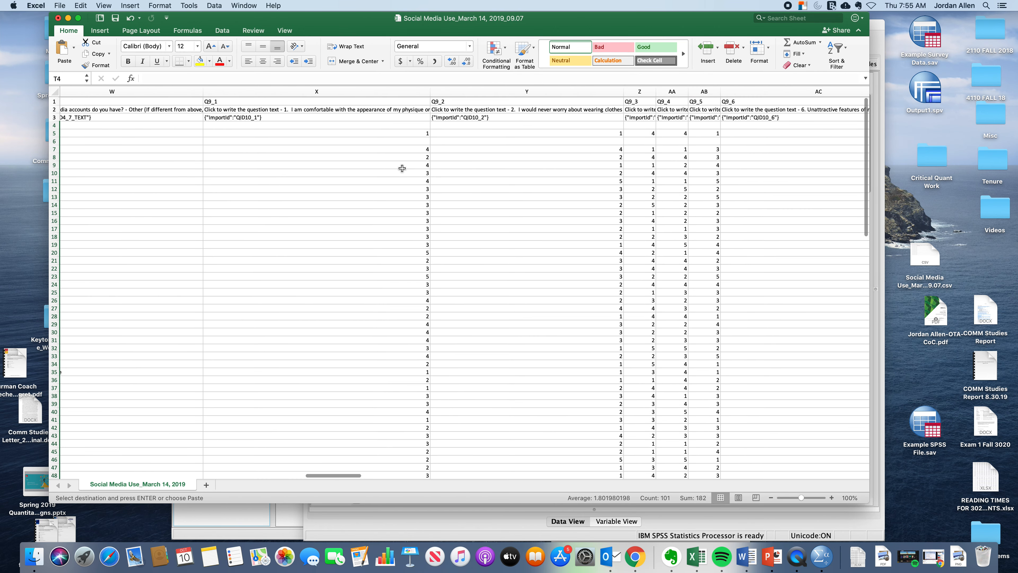